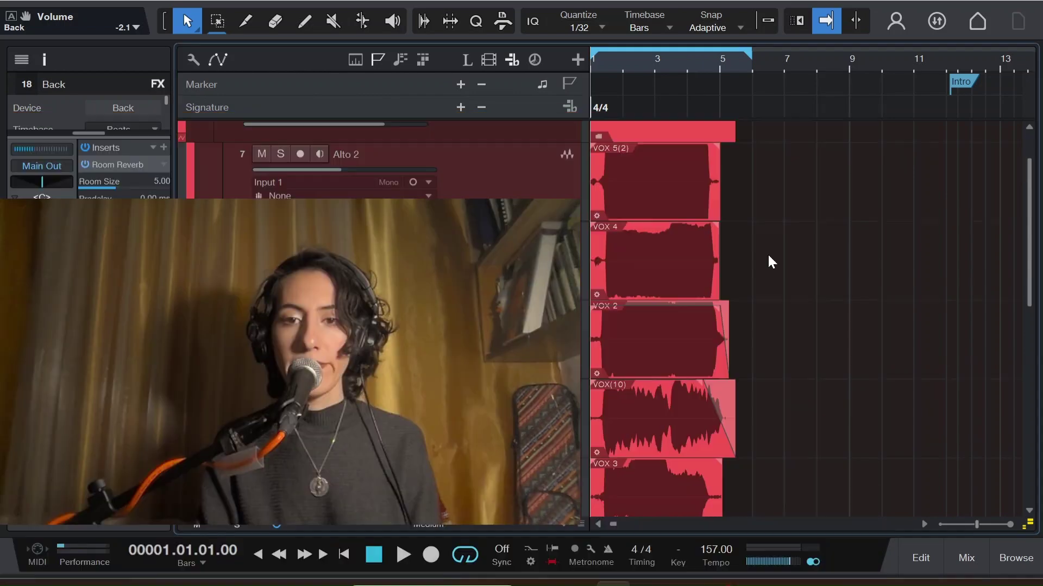
# - Play back the vocal stack, stop it, then collapse the MIX folder below Alto 2
pyautogui.press('space')
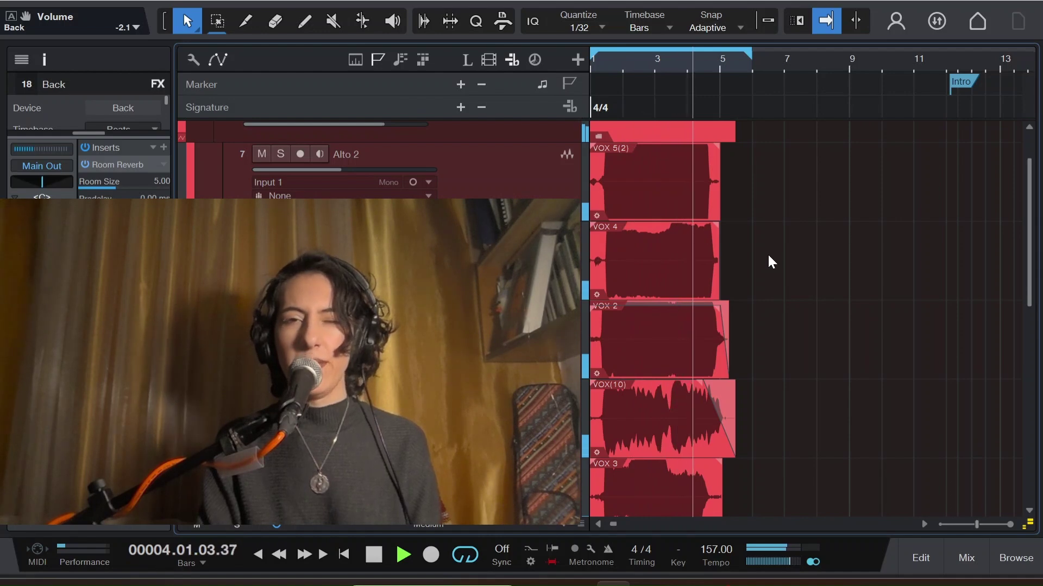
pyautogui.press('space')
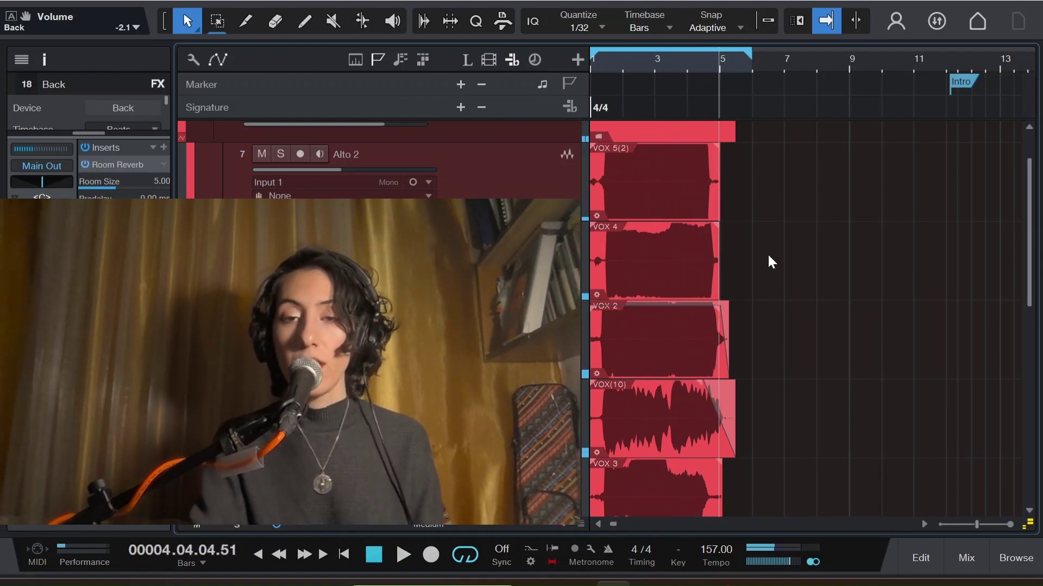
pyautogui.scroll(-10, 852, 416)
pyautogui.scroll(6, 850, 407)
pyautogui.scroll(8, 804, 319)
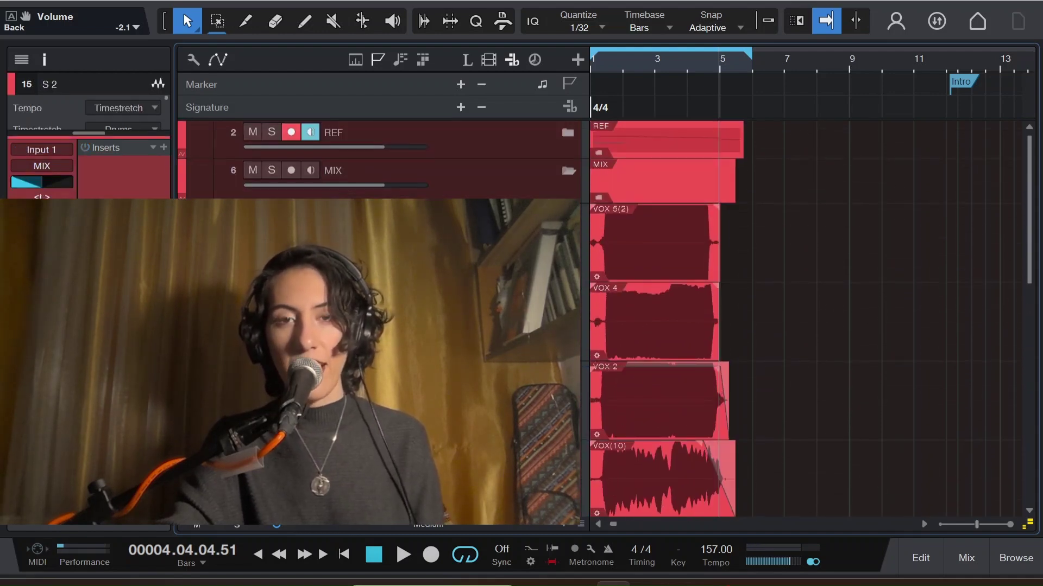
pyautogui.click(868, 358)
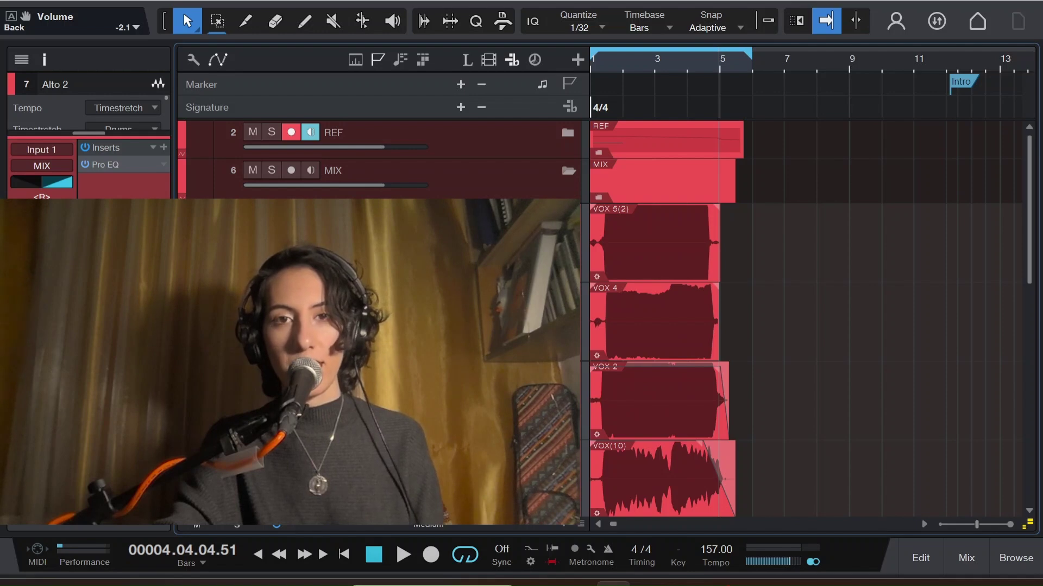
pyautogui.click(871, 404)
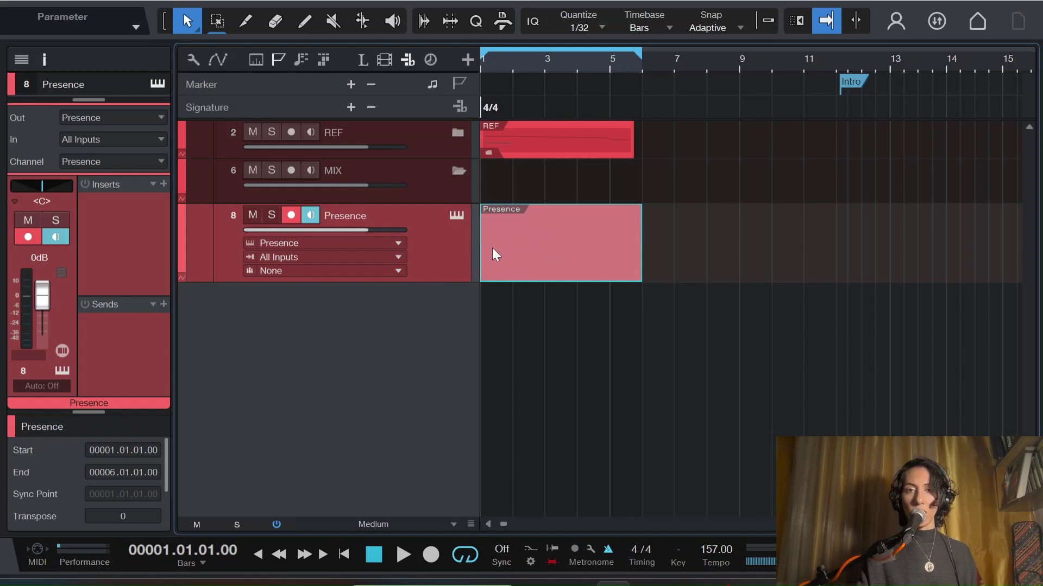
pyautogui.click(457, 216)
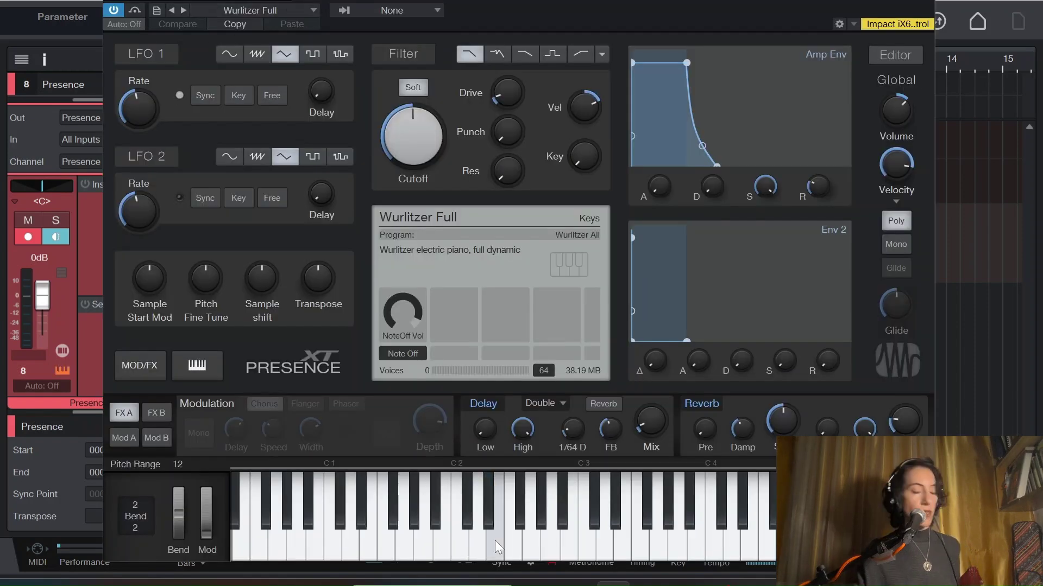
pyautogui.moveTo(577, 583)
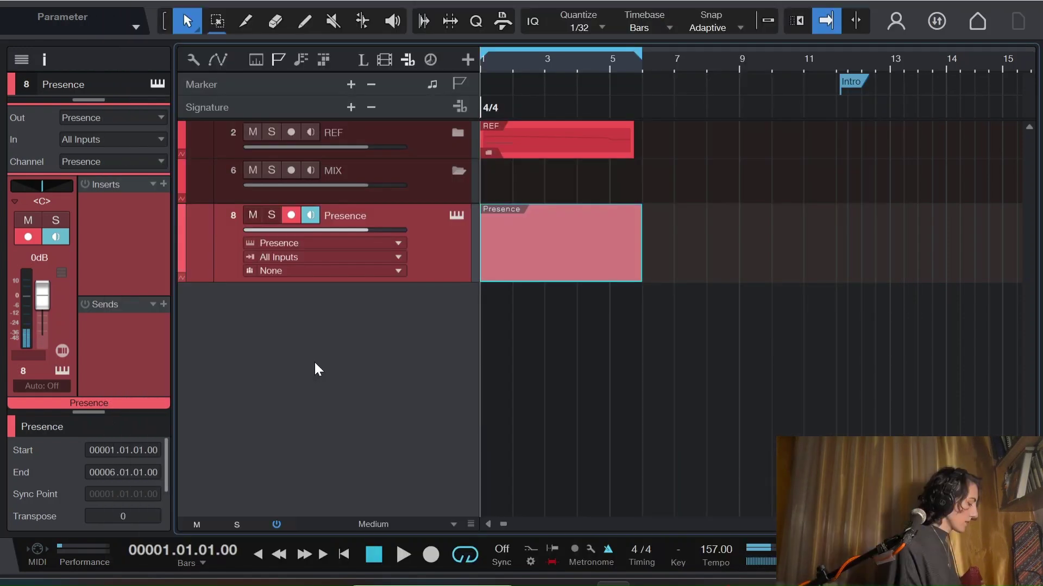
pyautogui.click(314, 361)
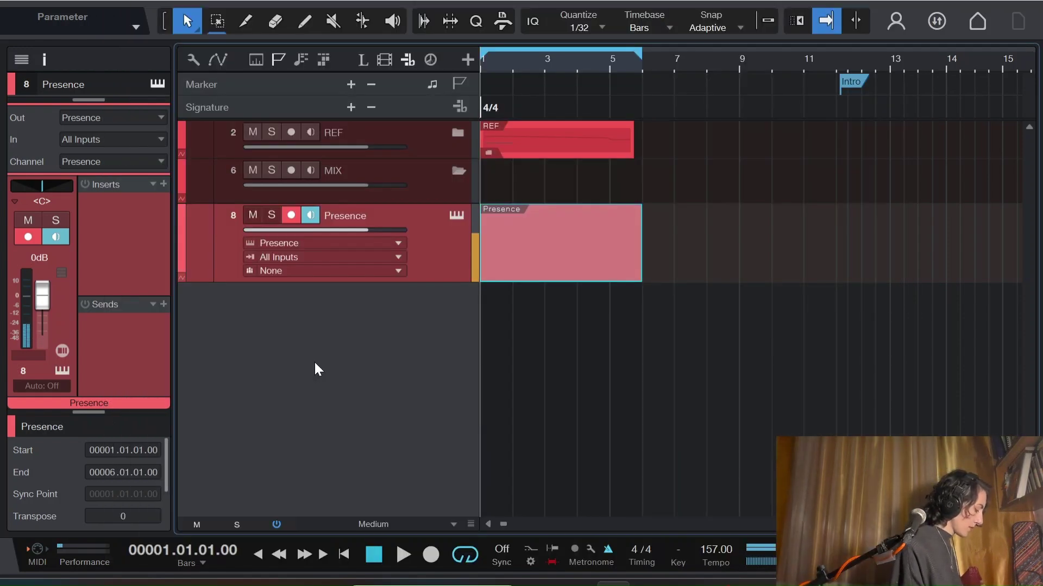
# - Lower the tempo to 120 BPM and record a first chord pass onto Presence
pyautogui.press('space')
pyautogui.press('space')
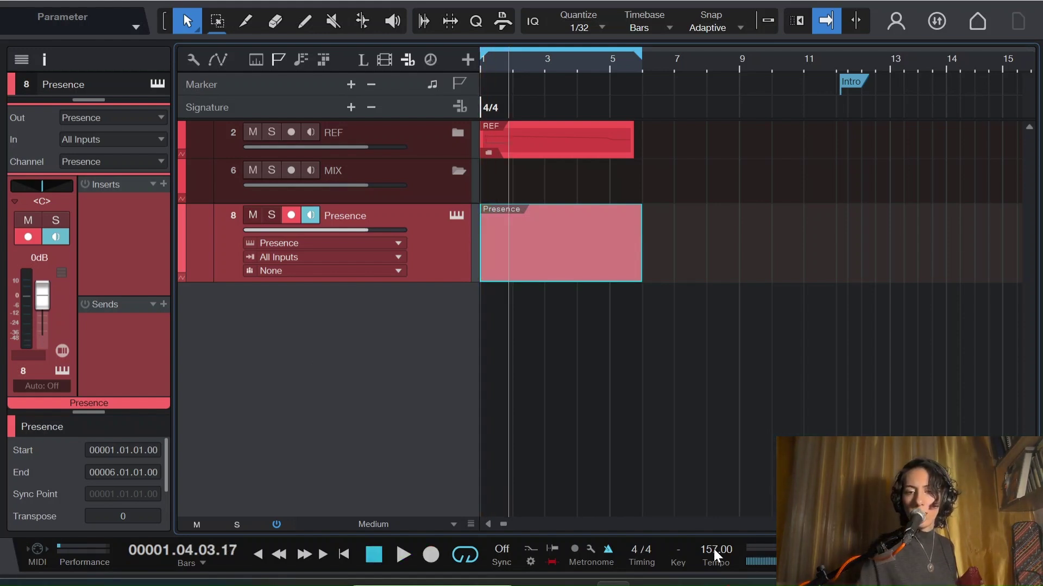
pyautogui.scroll(-20, 717, 546)
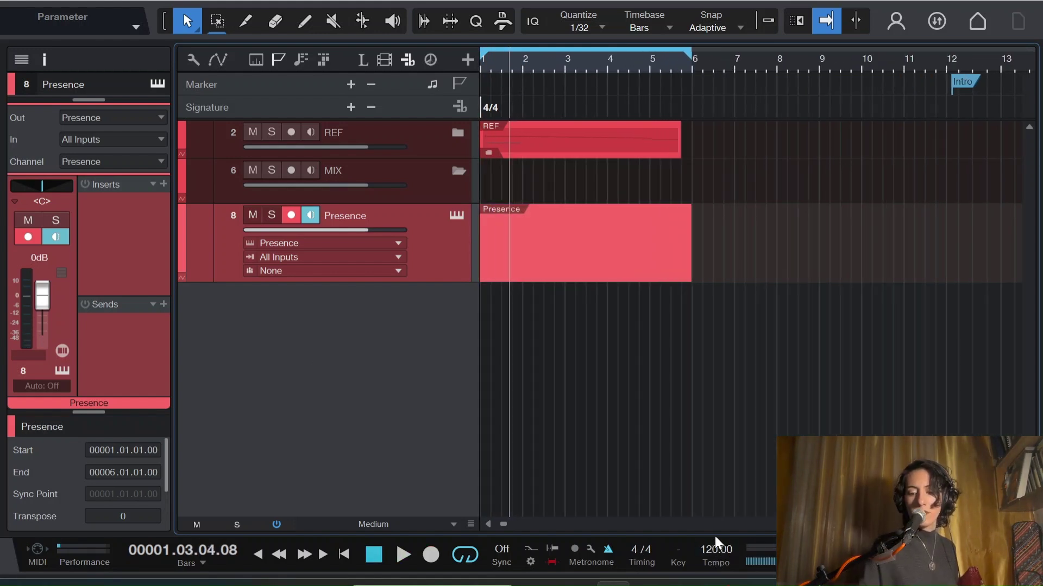
pyautogui.press('space')
pyautogui.press(',')
# - Record another Presence take from bar 1 after checking the recorded part
pyautogui.press('KP_Multiply')
pyautogui.press('space')
pyautogui.doubleClick(519, 276)
pyautogui.click(1020, 125)
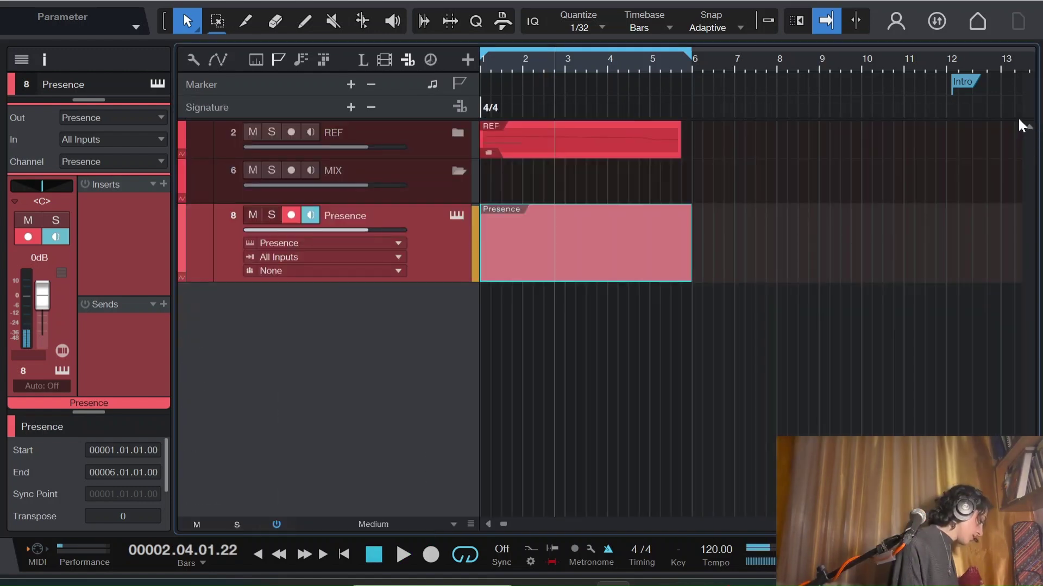
pyautogui.press(',')
pyautogui.press('KP_Multiply')
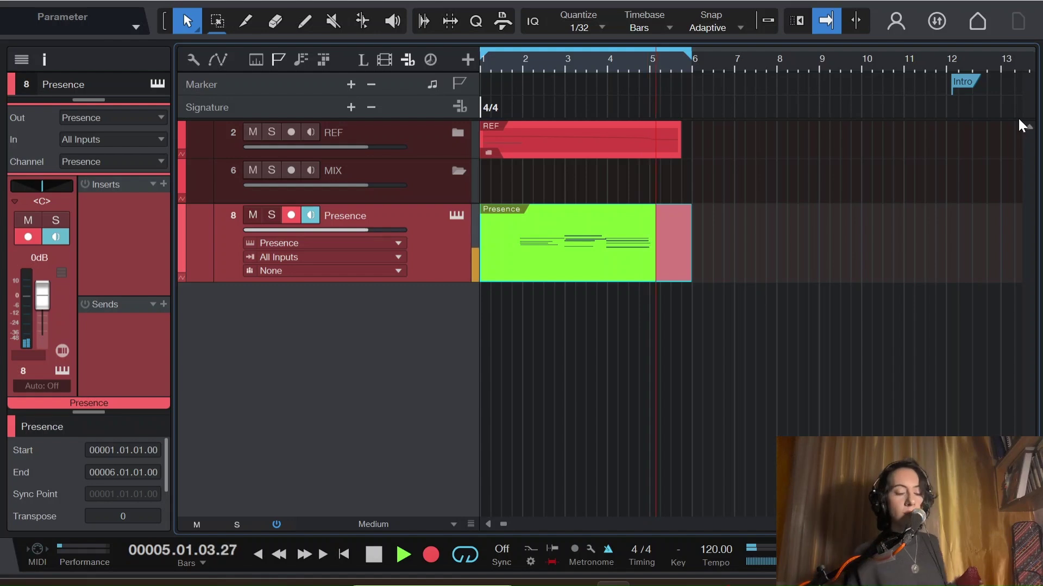
# - Stop recording, open the Presence part and select the four notes of the bar-2 chord
pyautogui.press('space')
pyautogui.doubleClick(652, 245)
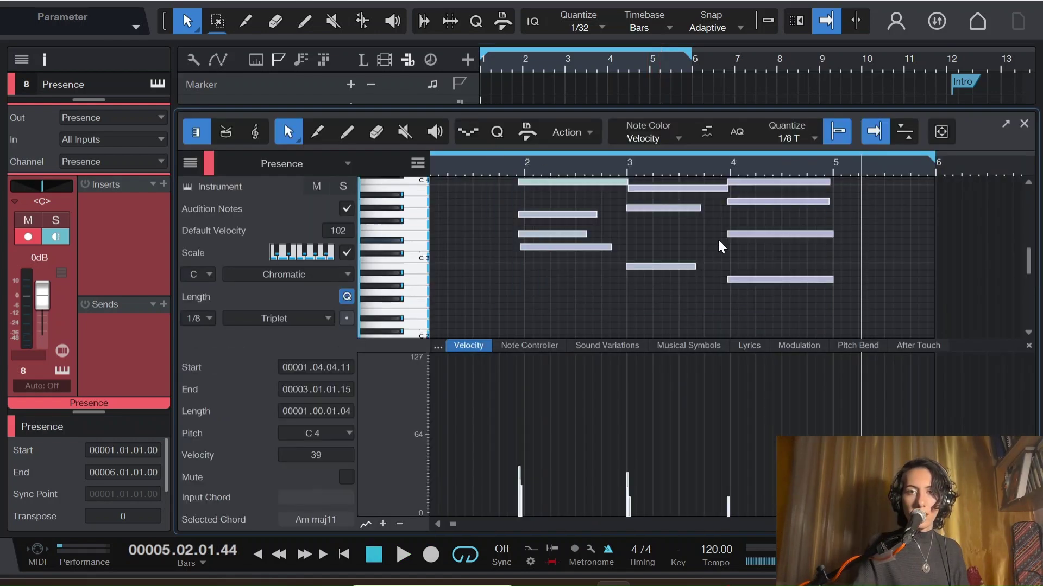
pyautogui.click(648, 283)
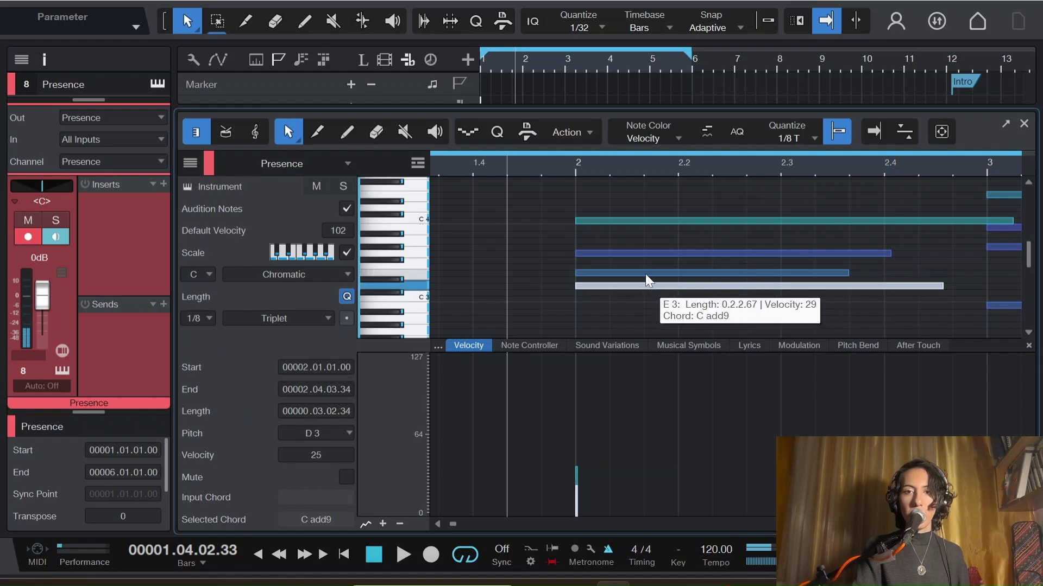
pyautogui.click(646, 274)
pyautogui.click(637, 252)
pyautogui.click(637, 222)
pyautogui.moveTo(541, 191); pyautogui.dragTo(709, 320)
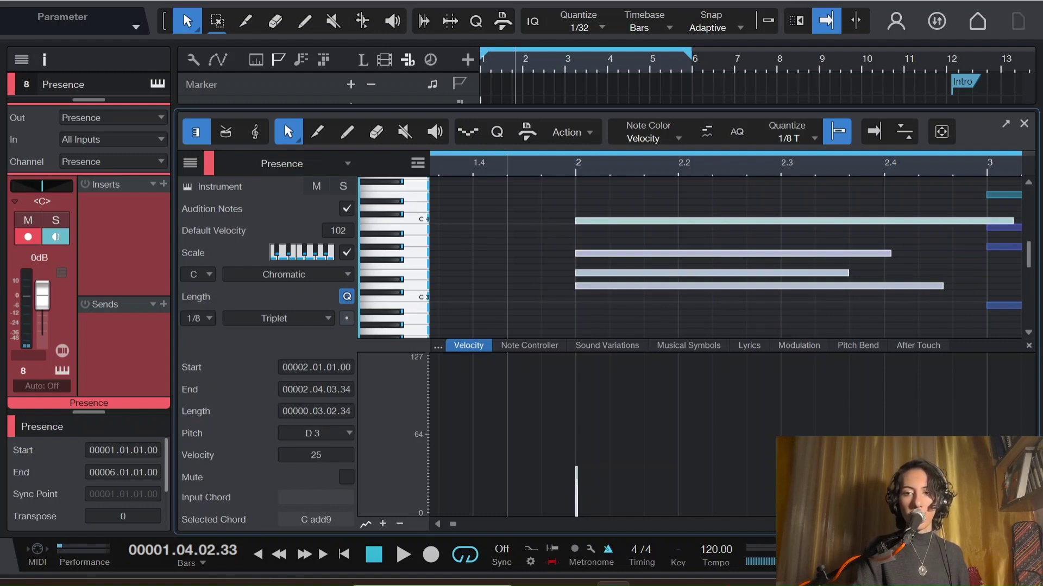
# - Reselect the bar-2 chord, step to the bar-4 chord, and place the playhead at bar 2
pyautogui.hscroll(3, 726, 256)
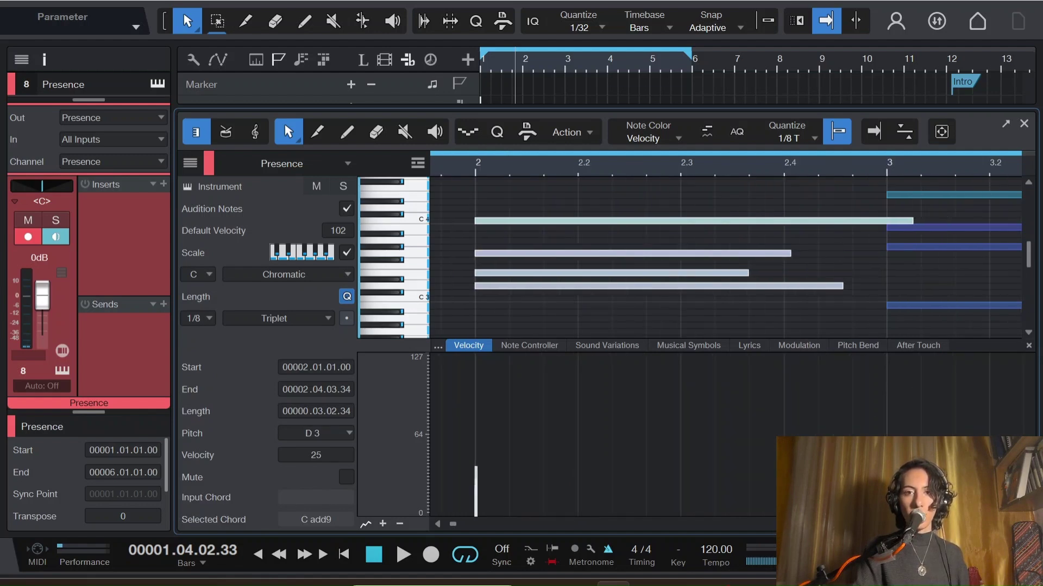
pyautogui.moveTo(512, 194); pyautogui.dragTo(657, 323)
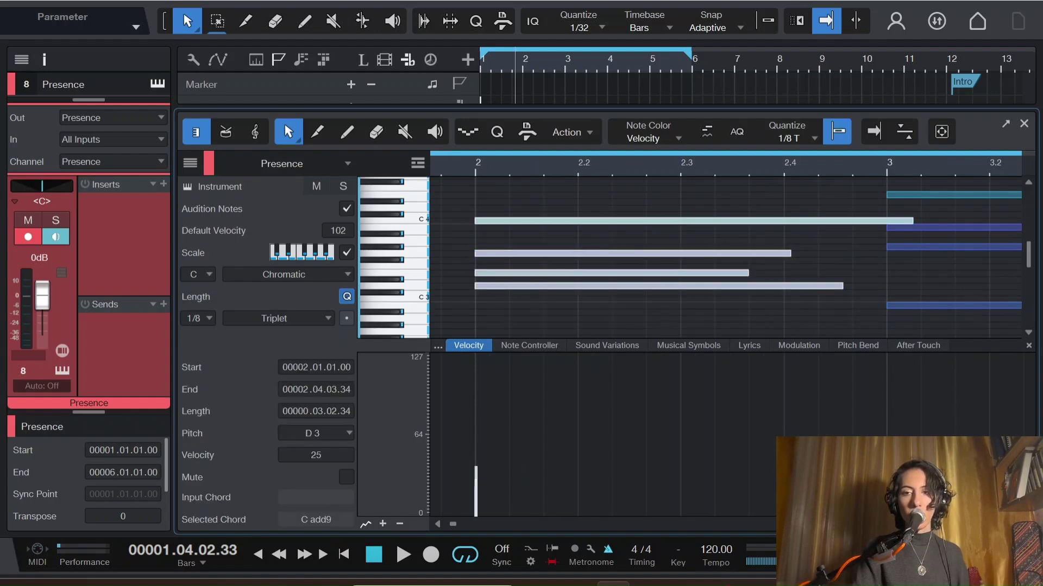
pyautogui.press('Right')
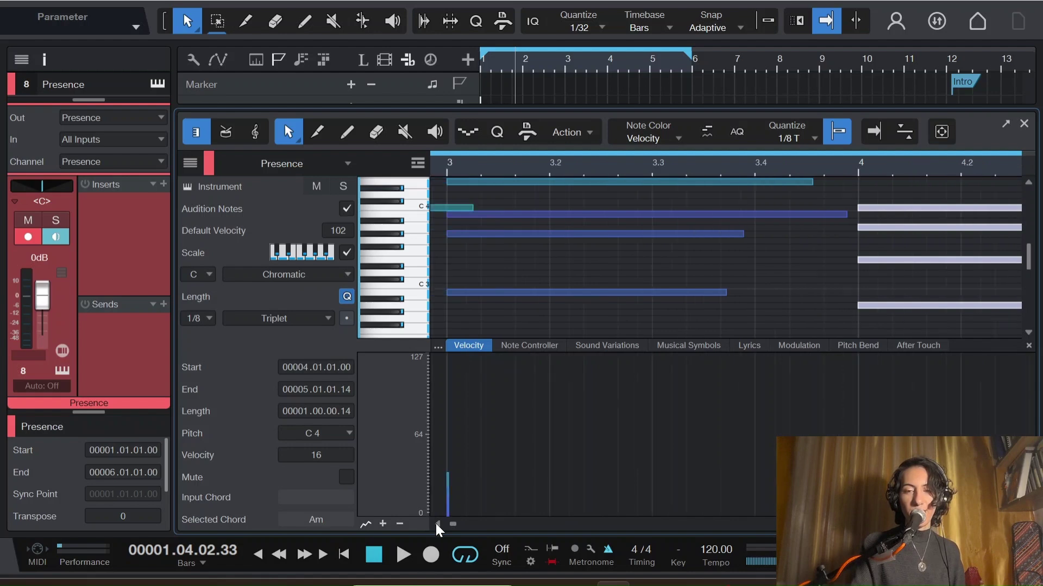
pyautogui.click(437, 524)
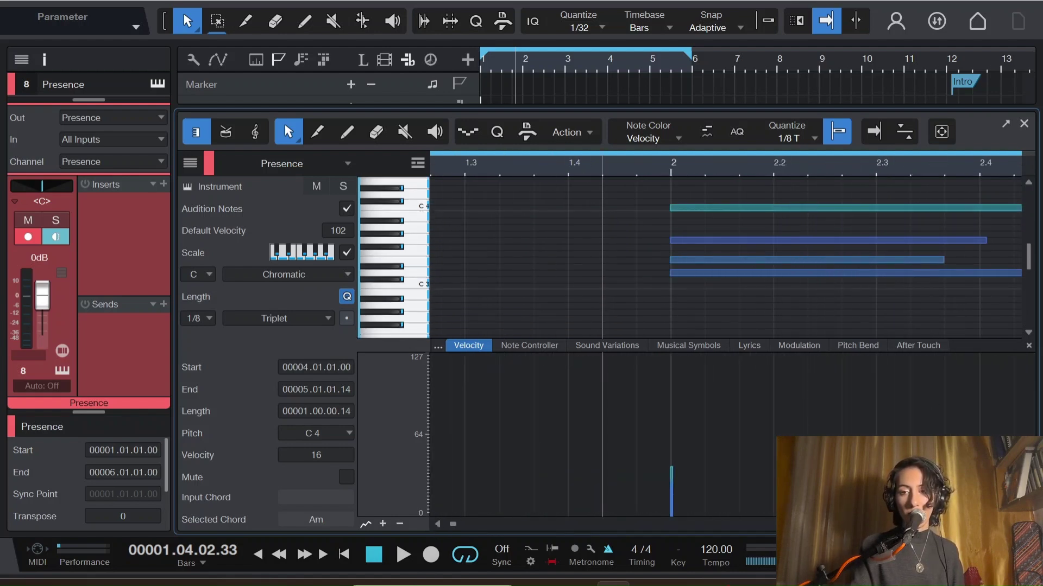
pyautogui.hscroll(3, 726, 256)
pyautogui.scroll(2, 706, 271)
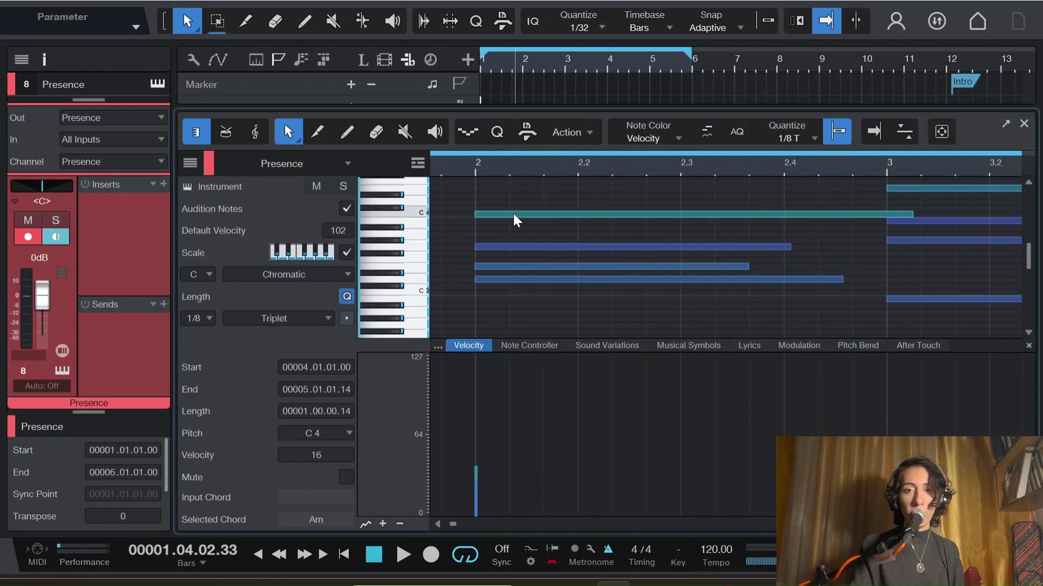
pyautogui.click(477, 165)
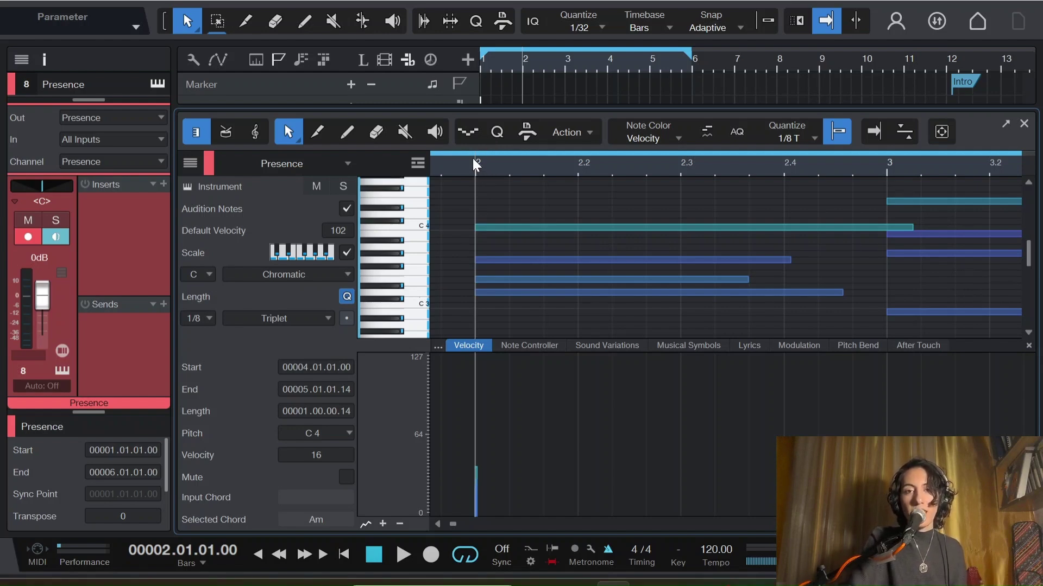
pyautogui.scroll(1, 606, 217)
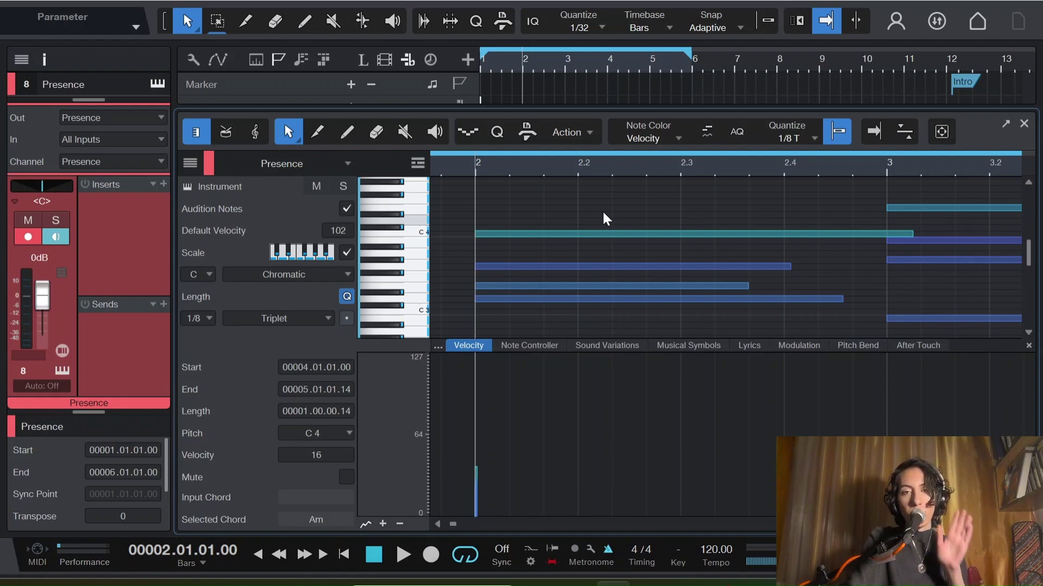
# - Zoom out to bars 2–7 and inspect the B2, D3, E3 and C4 notes
pyautogui.moveTo(480, 186); pyautogui.dragTo(467, 304)
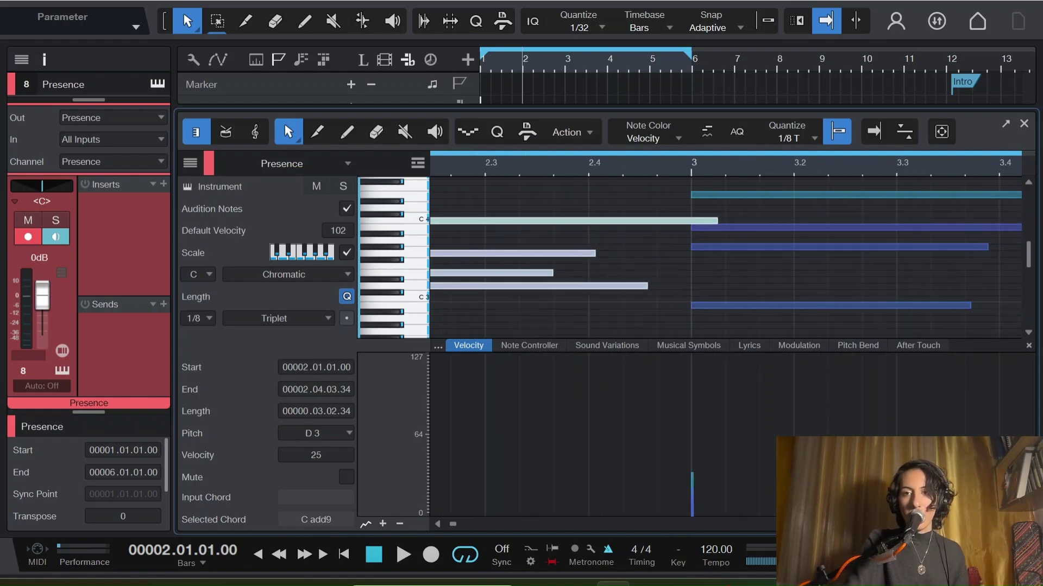
pyautogui.press('w')
pyautogui.press('w')
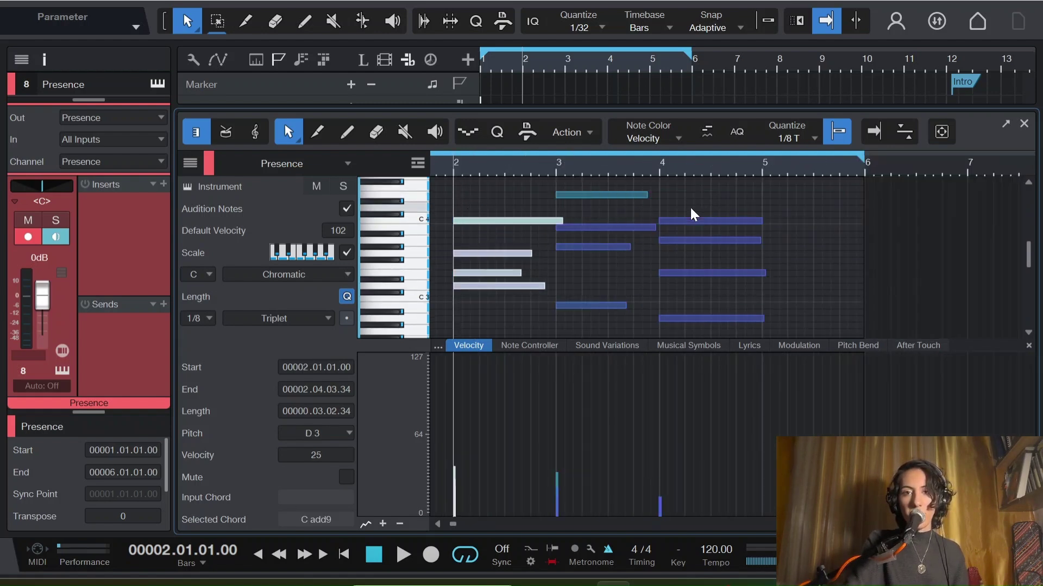
pyautogui.click(573, 306)
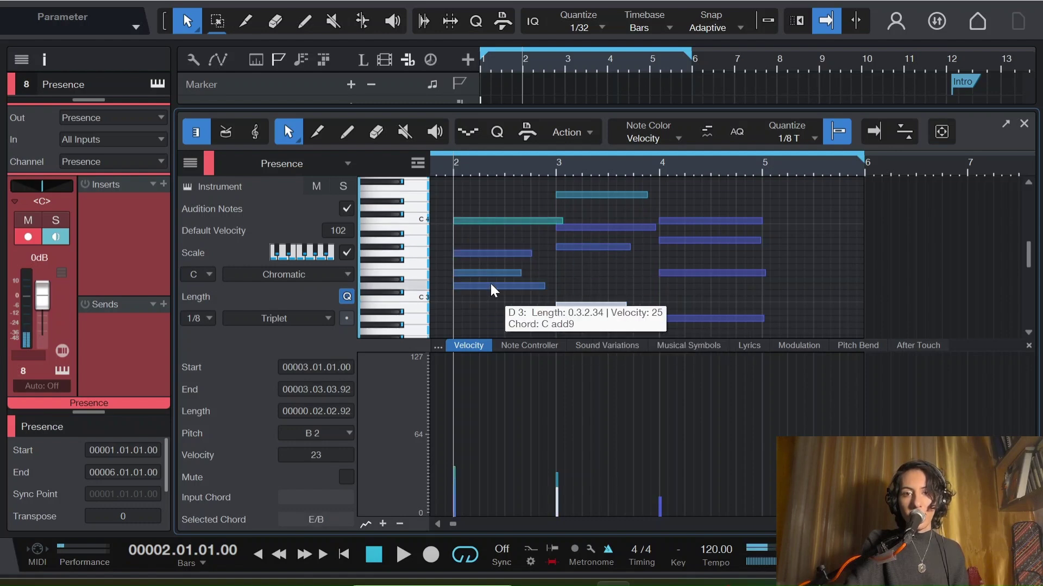
pyautogui.click(490, 285)
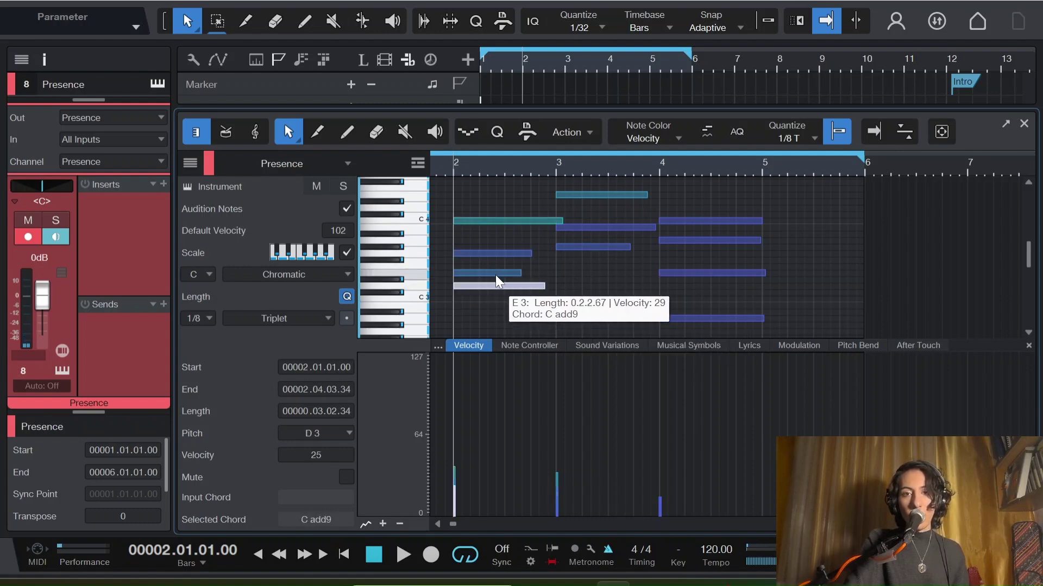
pyautogui.click(493, 273)
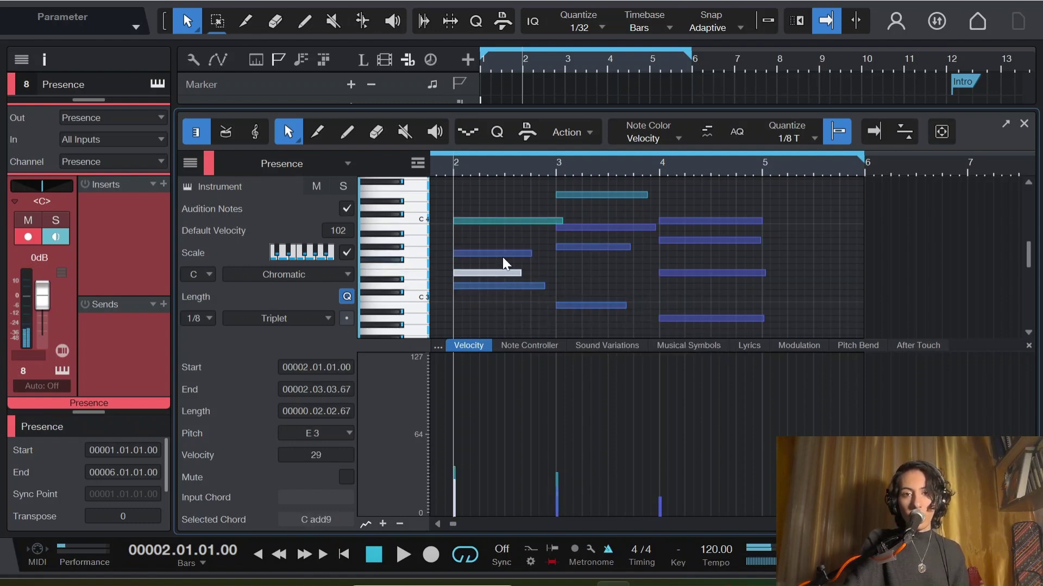
pyautogui.click(496, 217)
pyautogui.click(498, 222)
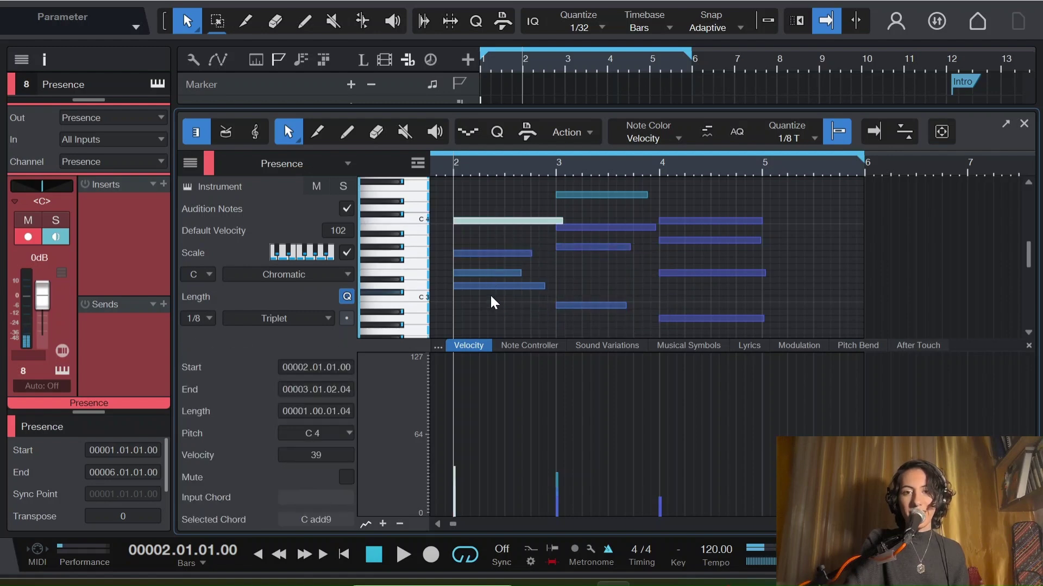
pyautogui.moveTo(489, 295); pyautogui.dragTo(490, 197)
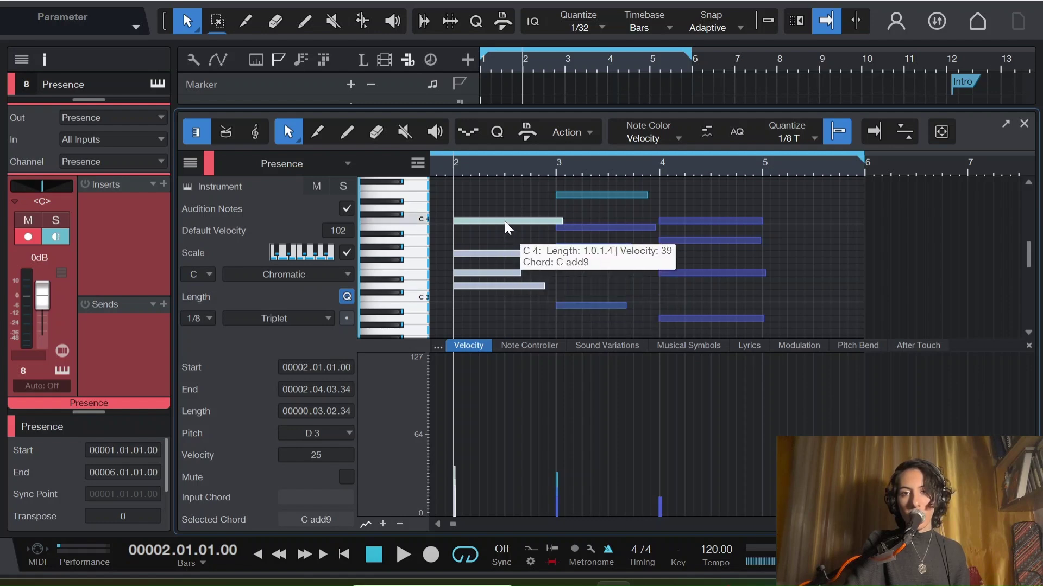
pyautogui.moveTo(450, 191); pyautogui.dragTo(533, 304)
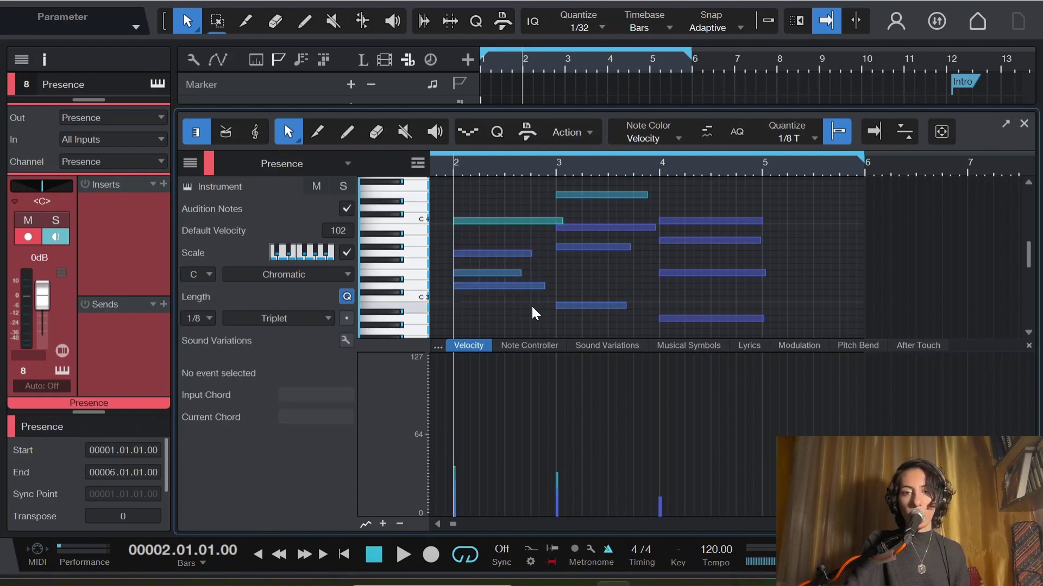
# - Select the bar-2 chord notes C4, G3, E3 and D3, then bar 3's B2
pyautogui.click(505, 273)
pyautogui.click(504, 267)
pyautogui.click(504, 271)
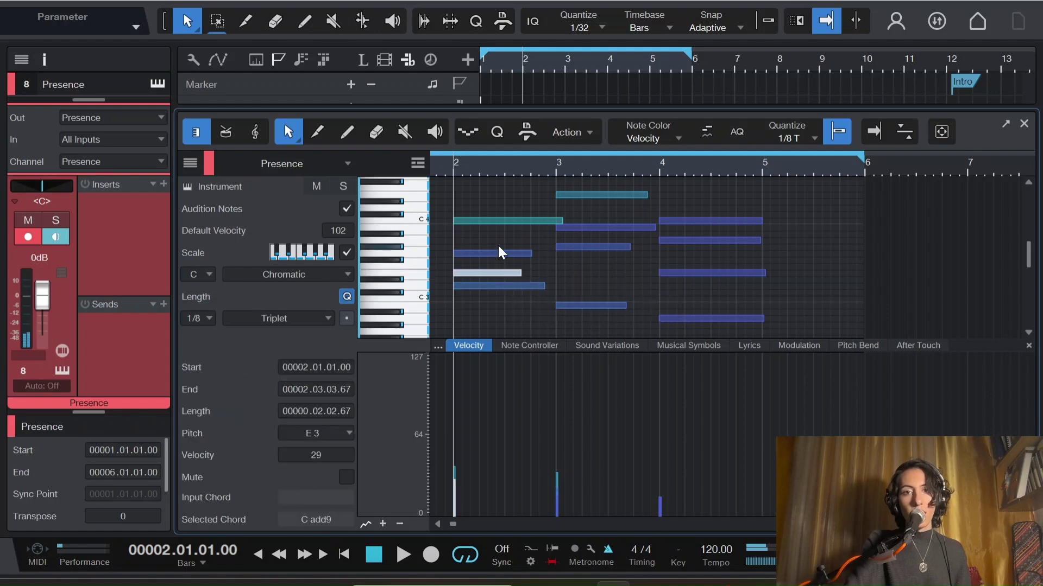
pyautogui.click(498, 253)
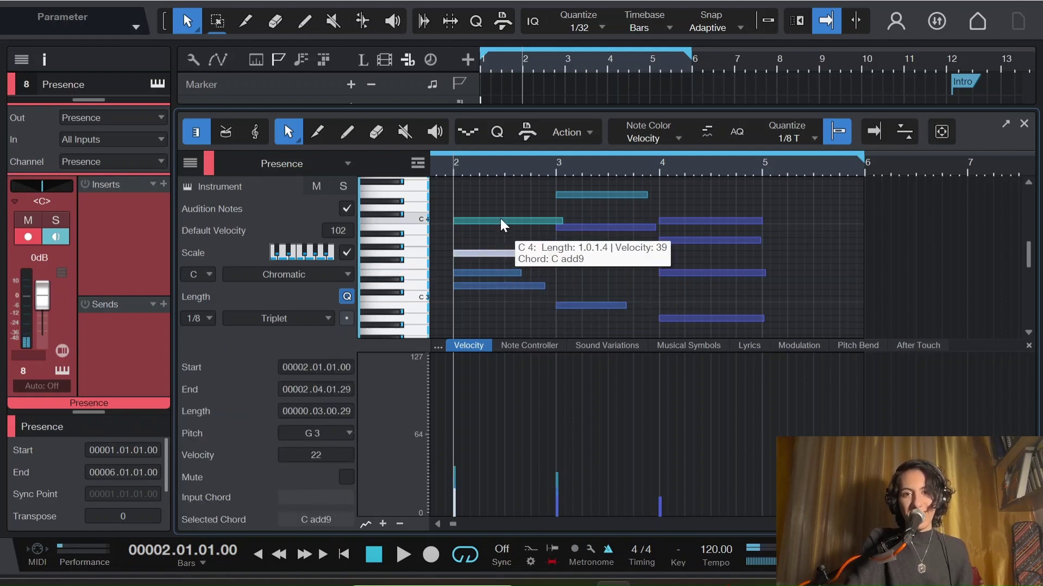
pyautogui.click(500, 219)
pyautogui.moveTo(514, 216); pyautogui.dragTo(546, 289)
pyautogui.click(563, 305)
pyautogui.click(514, 273)
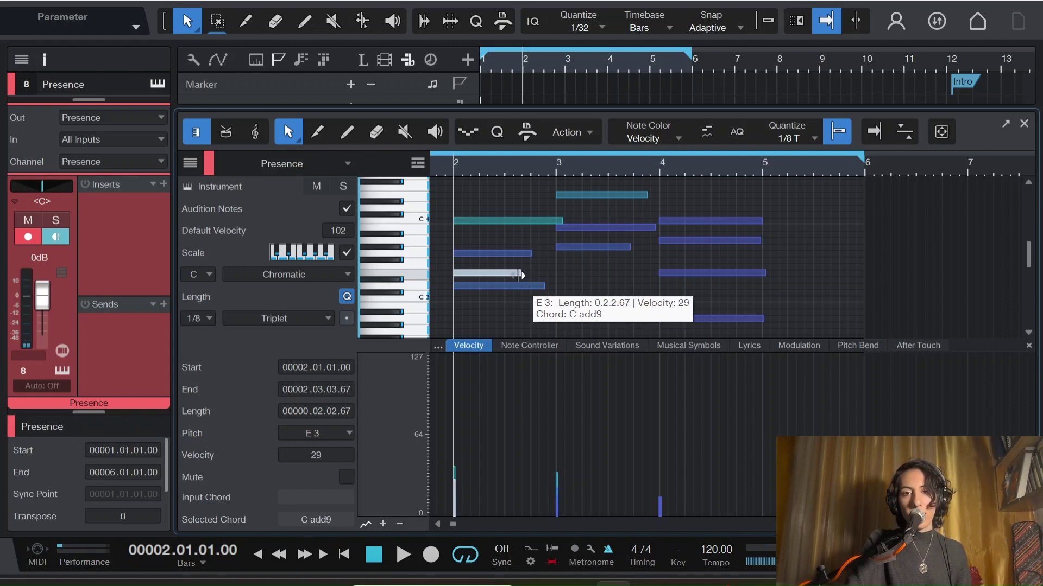
# - Zoom in on bars 2–4, audition from bar 3, then copy bar 2's E3 into bar 3
pyautogui.press('e')
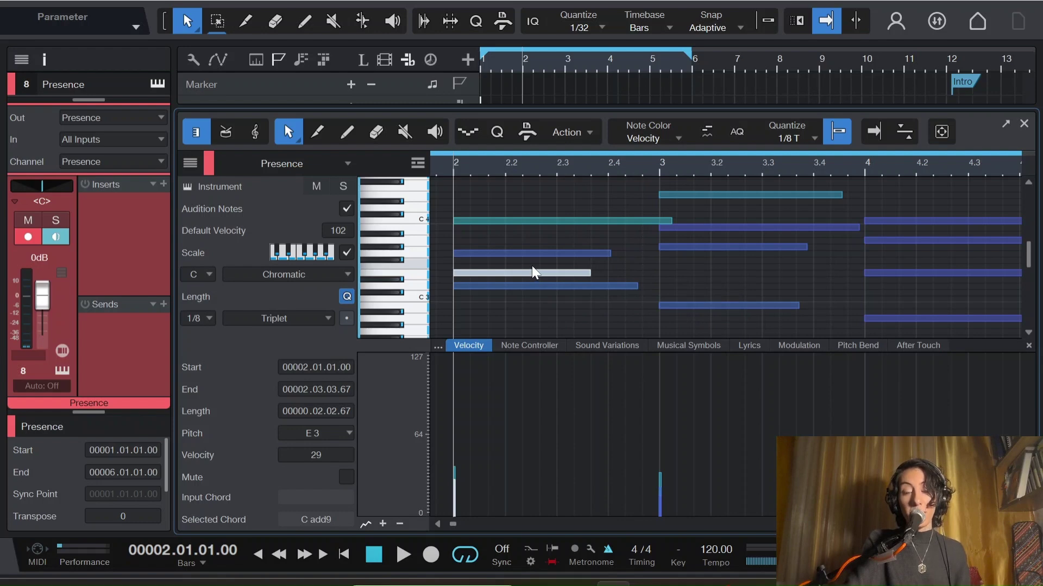
pyautogui.click(655, 171)
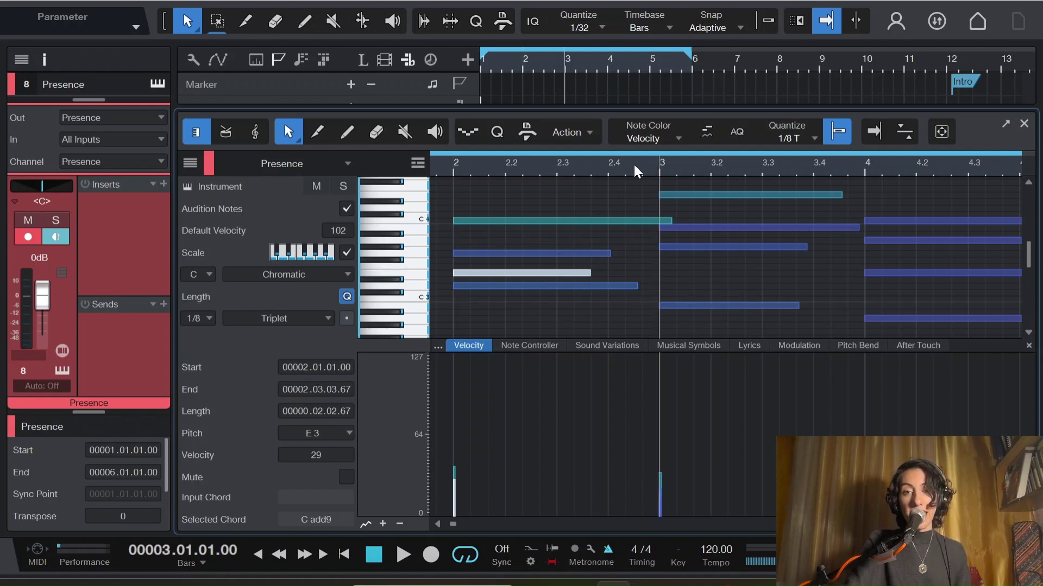
pyautogui.press('space')
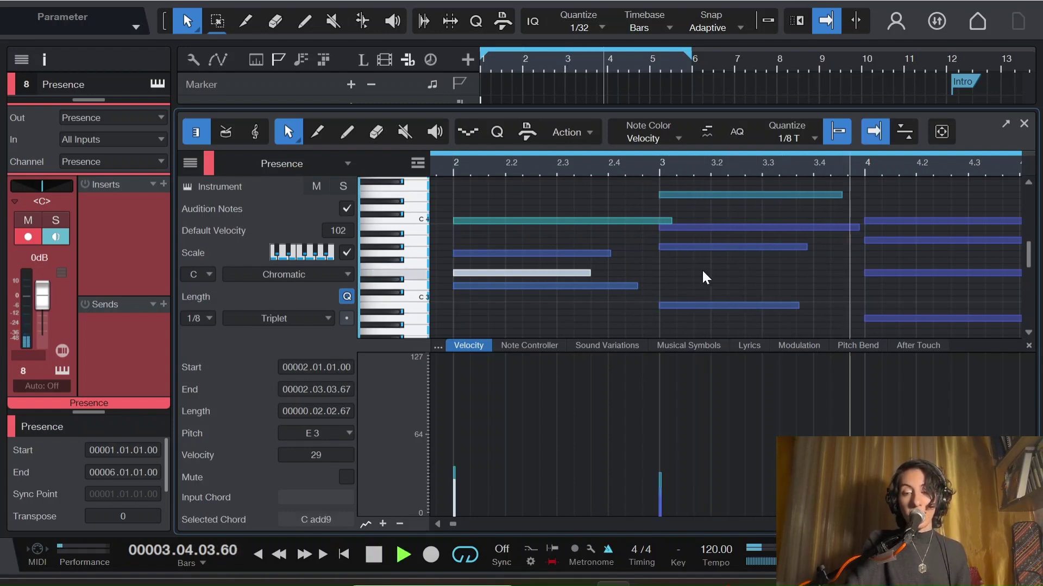
pyautogui.press('space')
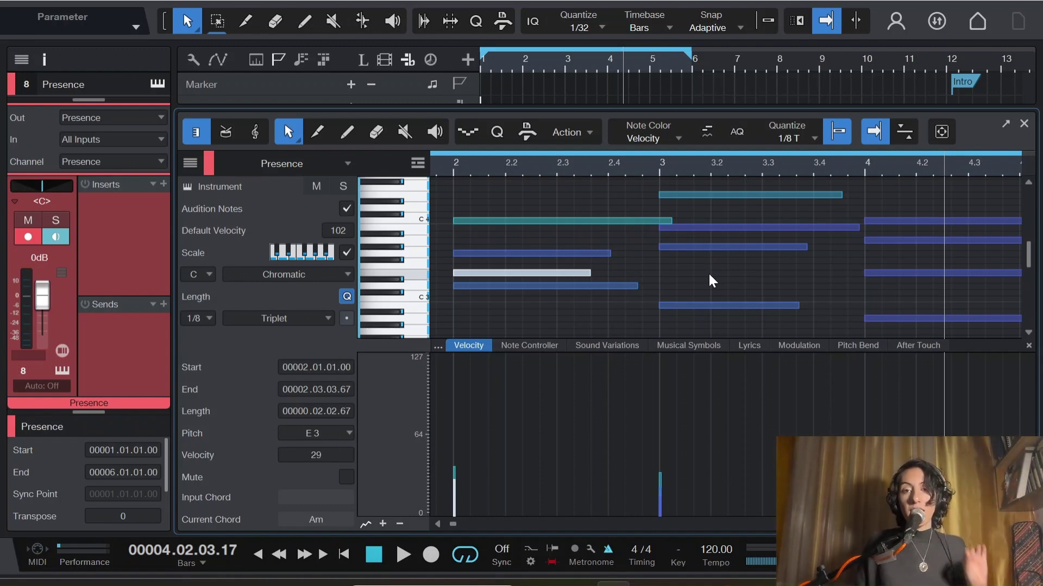
pyautogui.click(478, 266)
pyautogui.click(496, 273)
pyautogui.moveTo(496, 274); pyautogui.dragTo(715, 285)
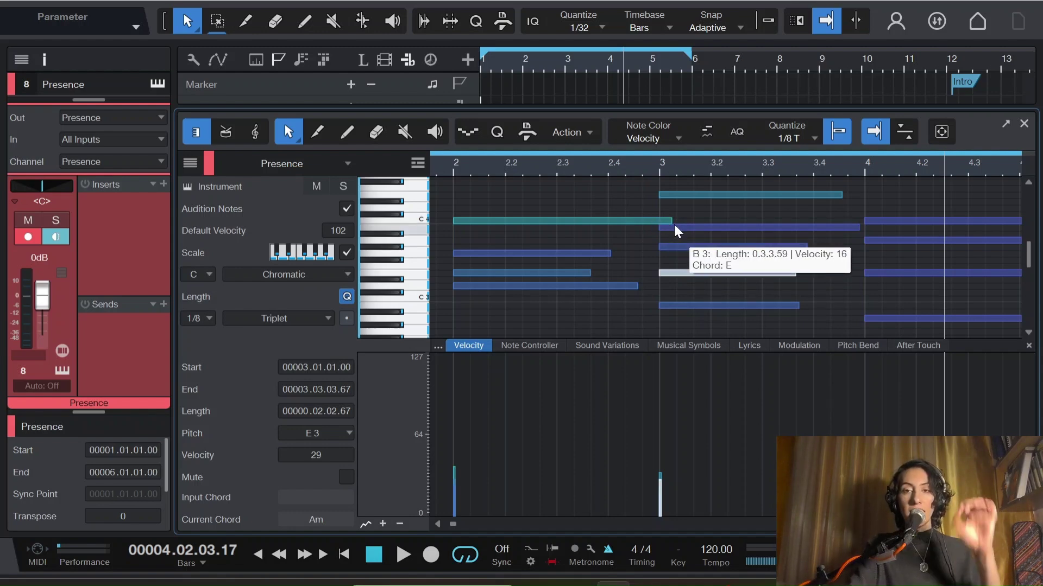
# - Slightly lengthen the B2 note in bar 3 and check the G#3 note
pyautogui.hscroll(3, 816, 253)
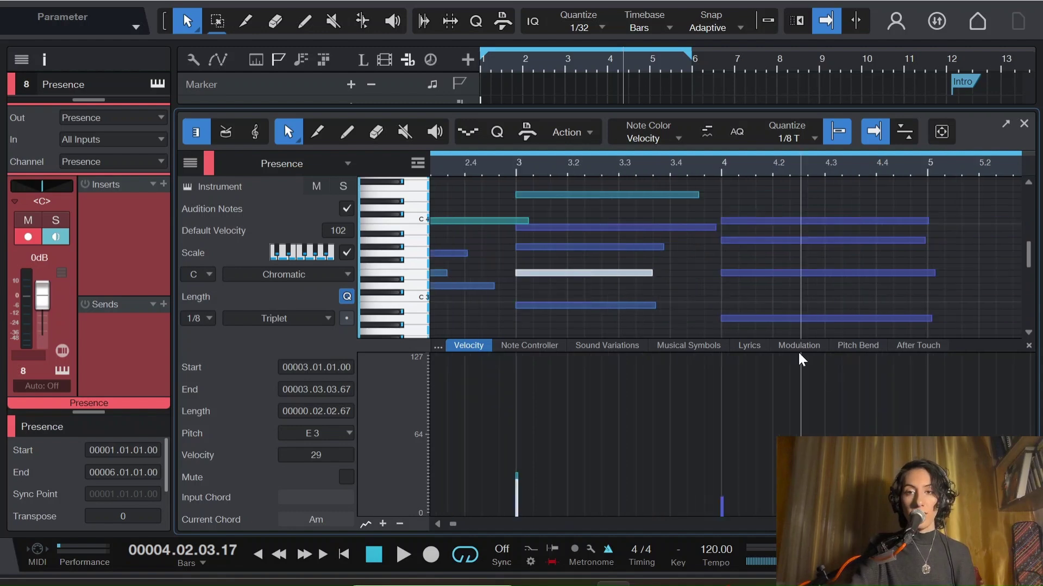
pyautogui.click(638, 305)
pyautogui.moveTo(650, 306); pyautogui.dragTo(658, 307)
pyautogui.click(654, 246)
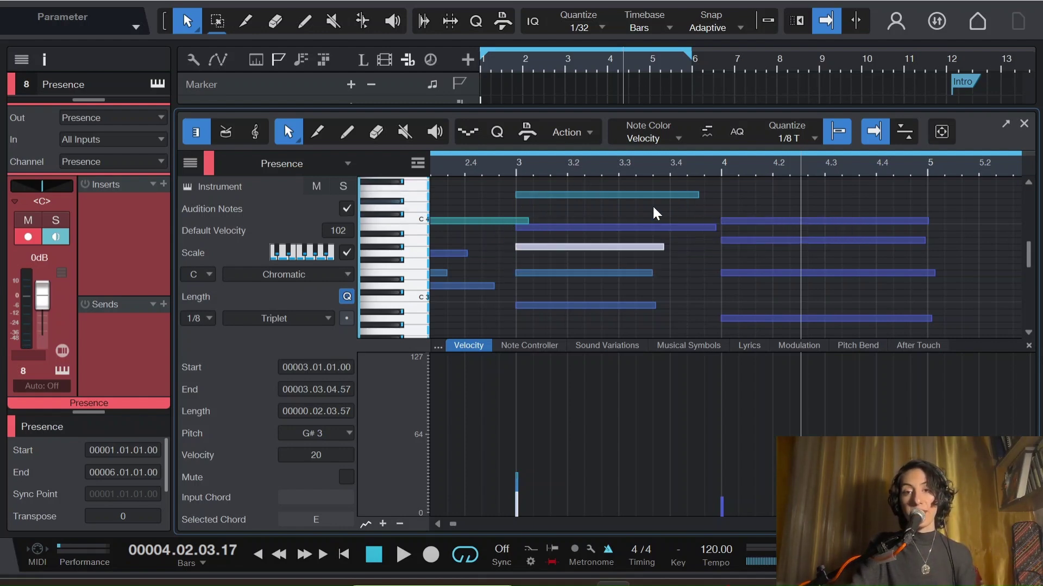
pyautogui.scroll(1, 631, 284)
pyautogui.scroll(-1, 859, 223)
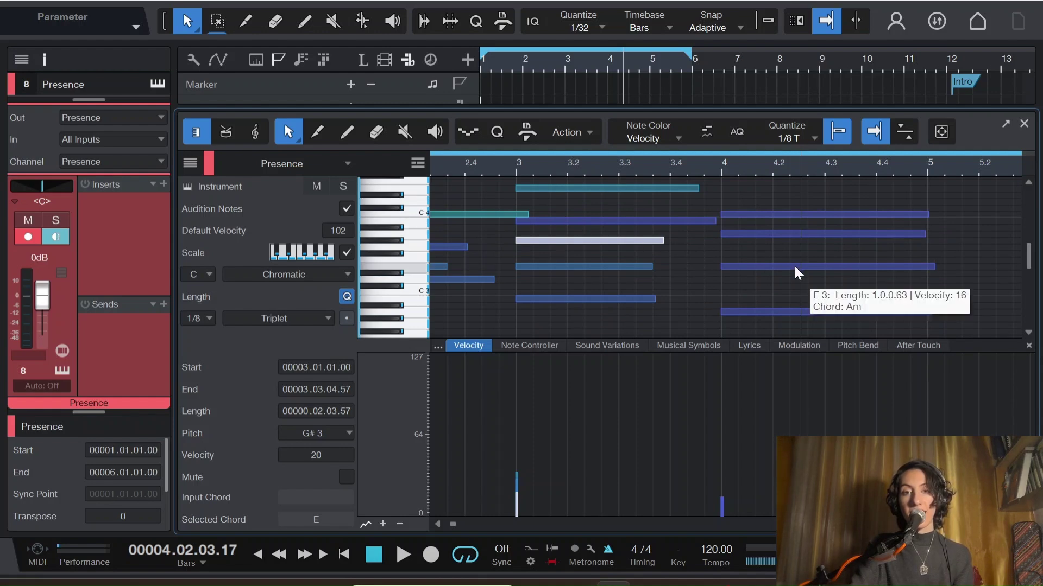
pyautogui.scroll(1, 752, 275)
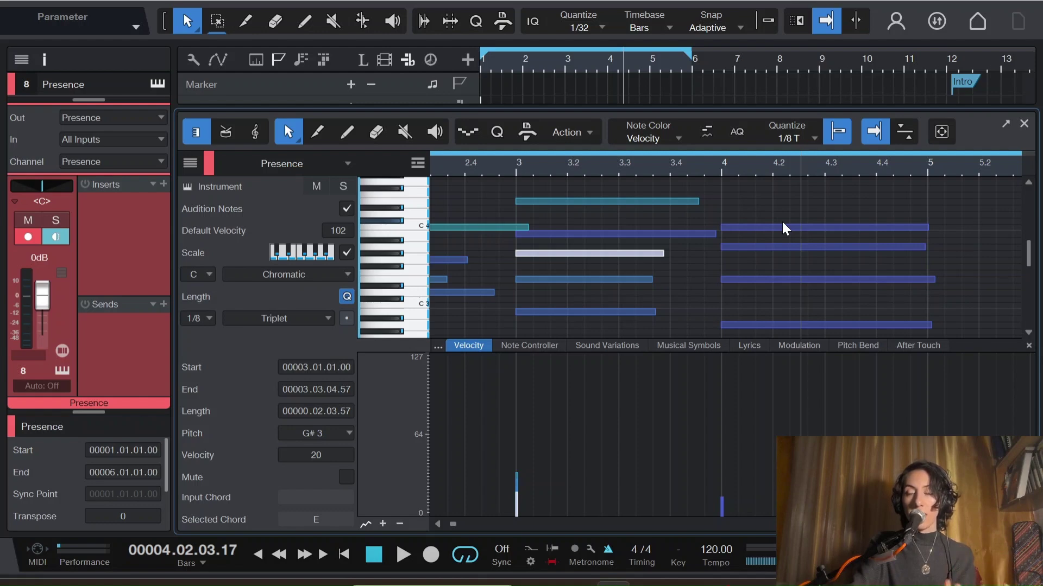
pyautogui.scroll(-1, 497, 231)
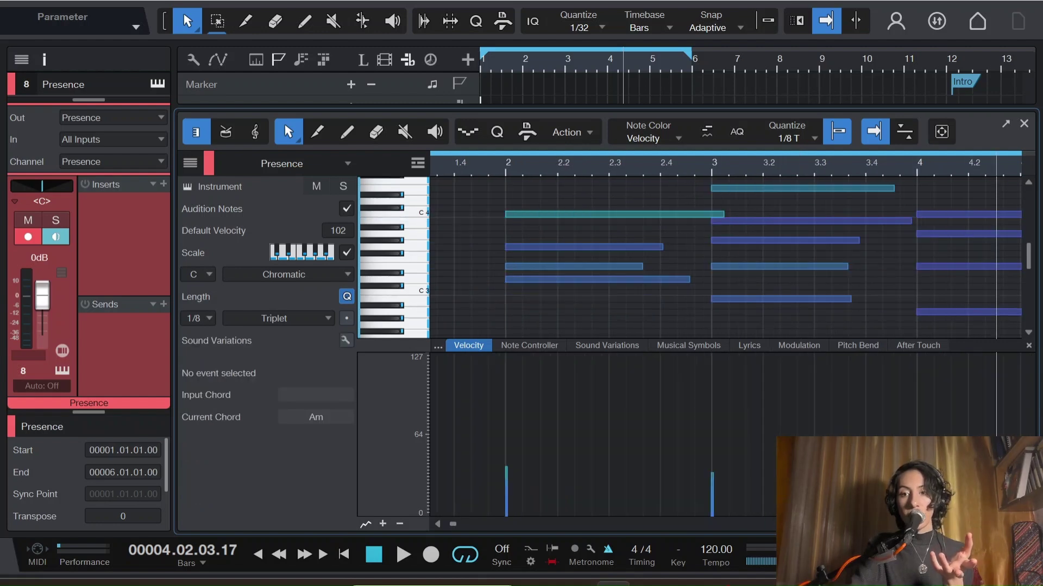
pyautogui.click(708, 373)
pyautogui.hscroll(-2, 708, 373)
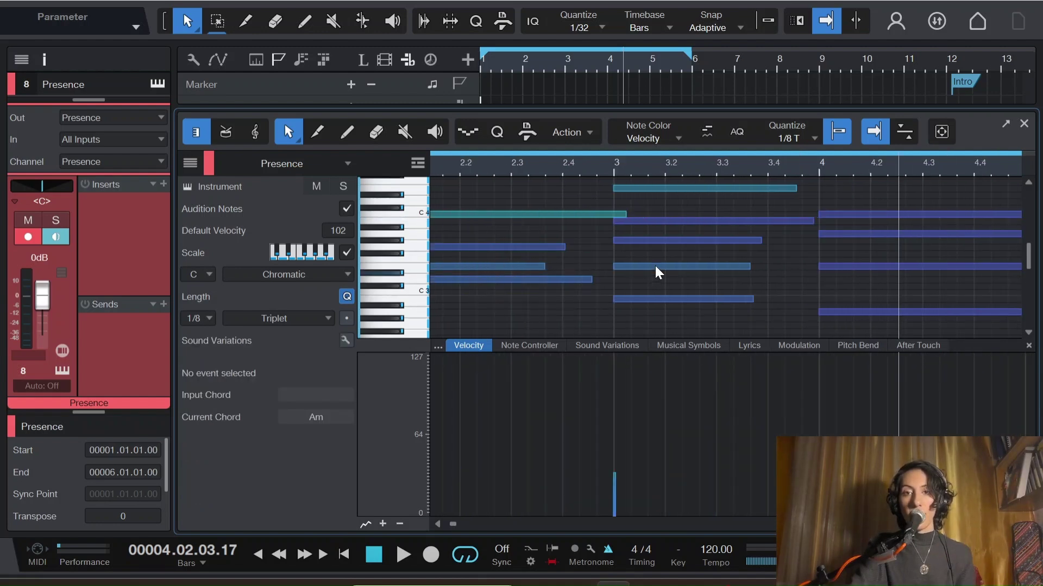
pyautogui.click(440, 523)
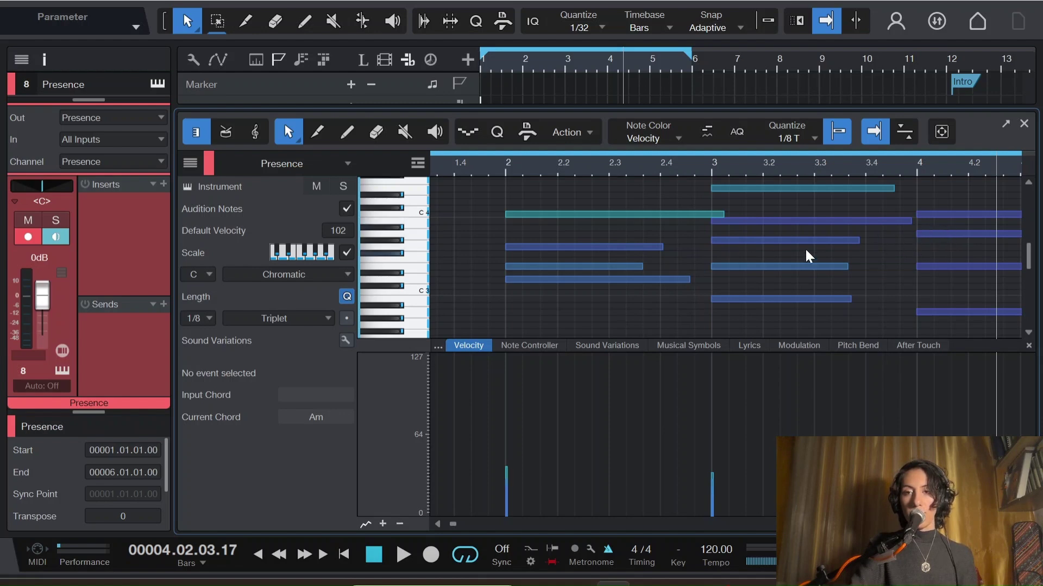
pyautogui.moveTo(961, 232)
pyautogui.moveTo(611, 214)
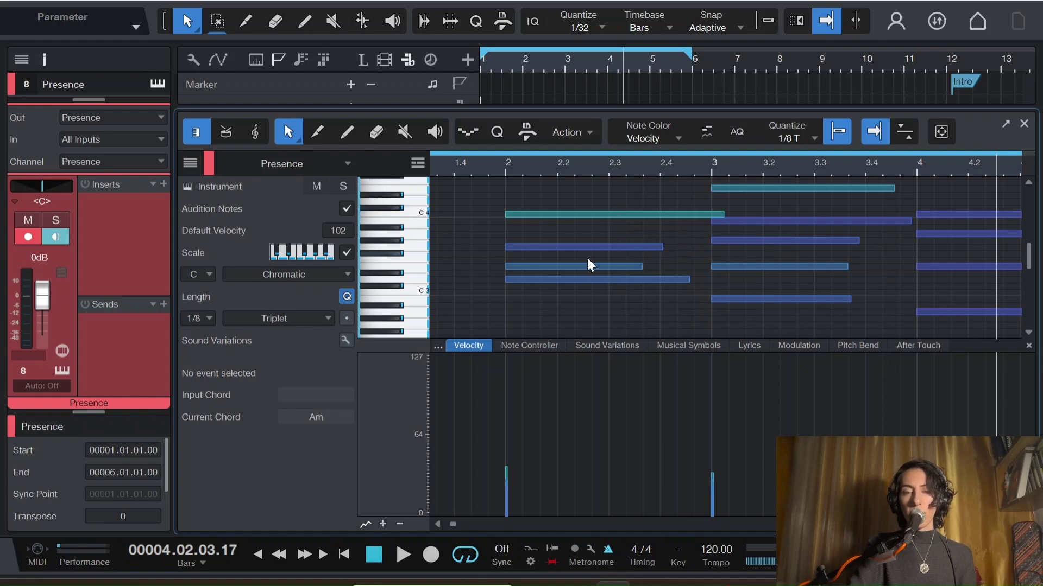
pyautogui.moveTo(579, 247)
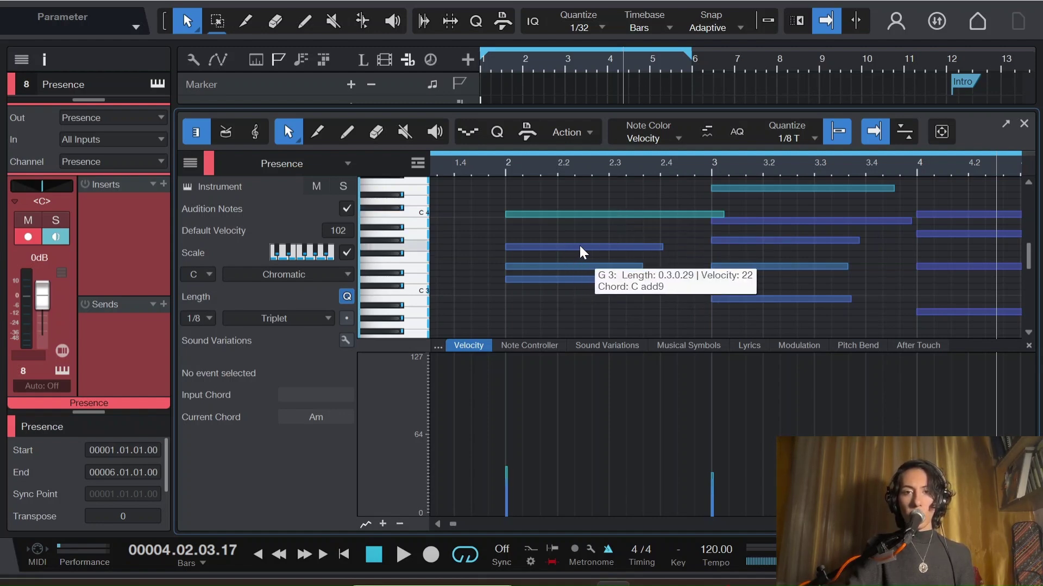
pyautogui.moveTo(752, 242)
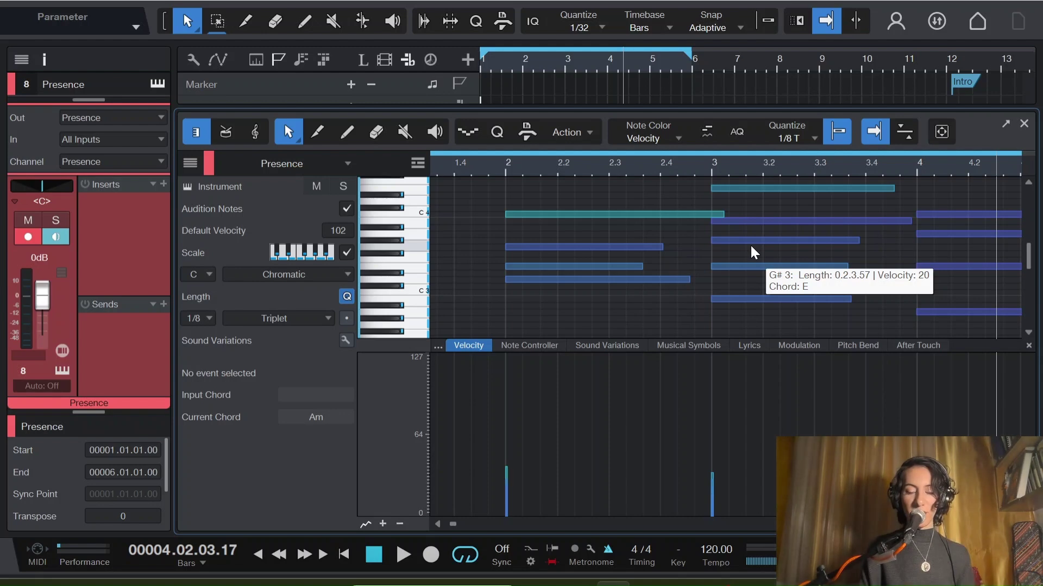
# - Zoom out to bars 1–6 and audition the D3 and C4 notes in bar 2
pyautogui.press('f')
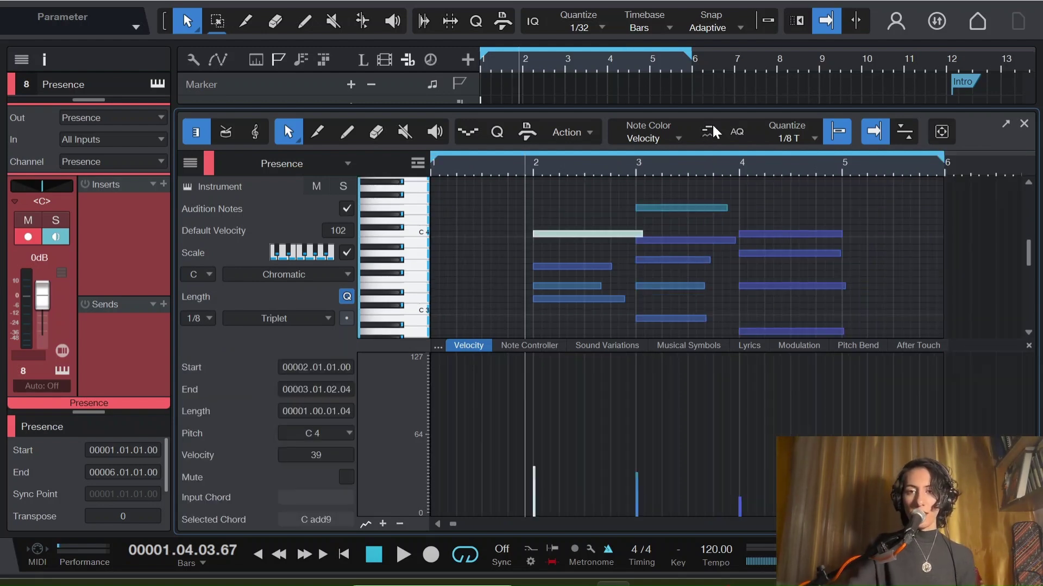
pyautogui.scroll(-1, 686, 285)
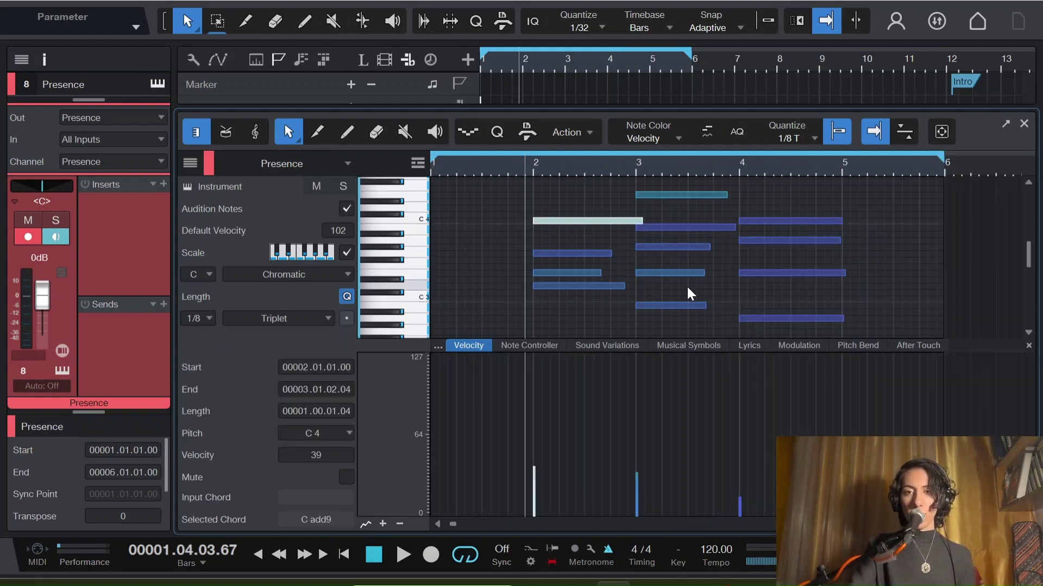
pyautogui.click(581, 279)
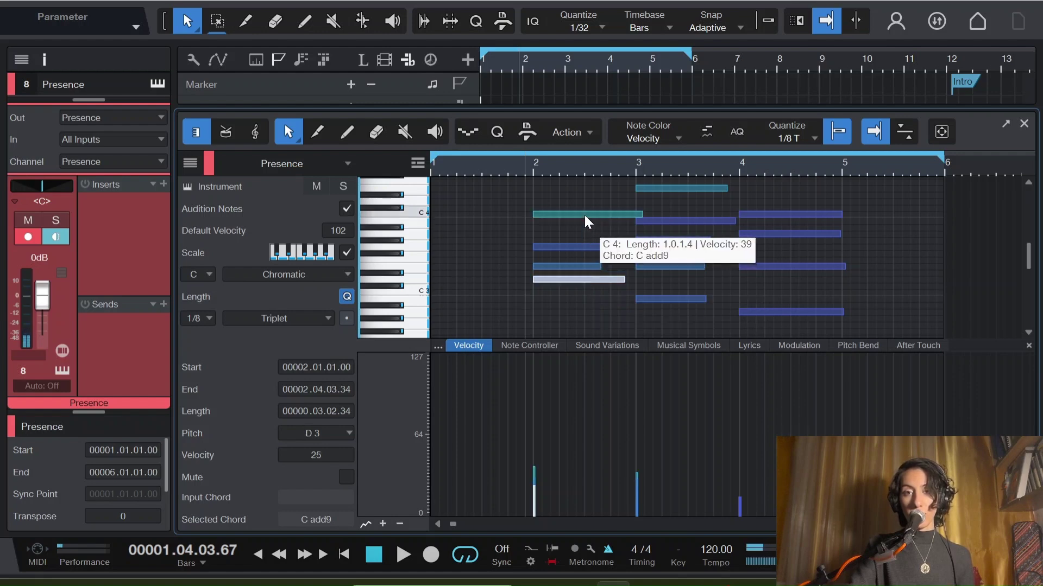
pyautogui.click(584, 215)
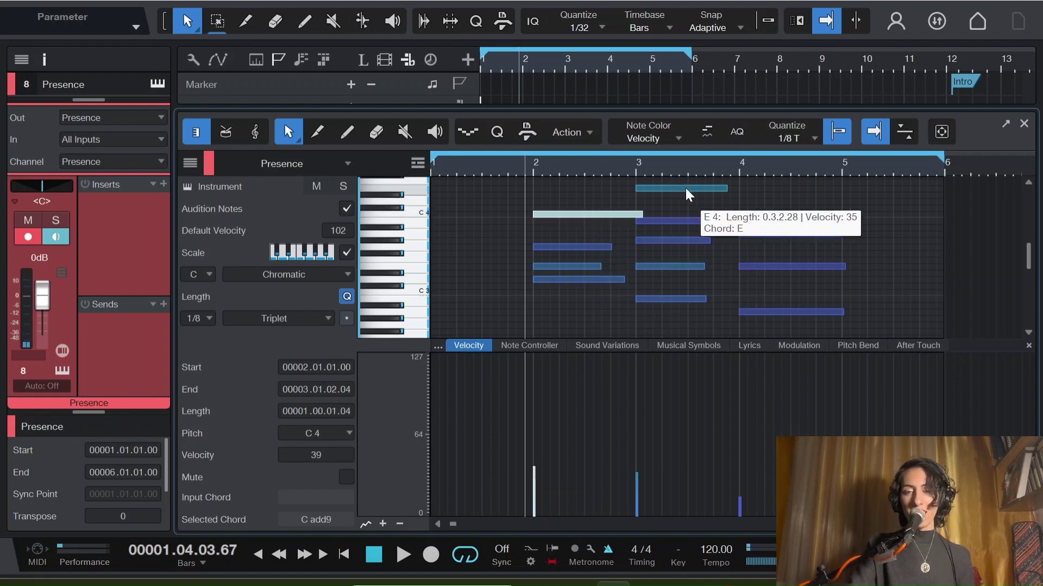
pyautogui.scroll(1, 626, 217)
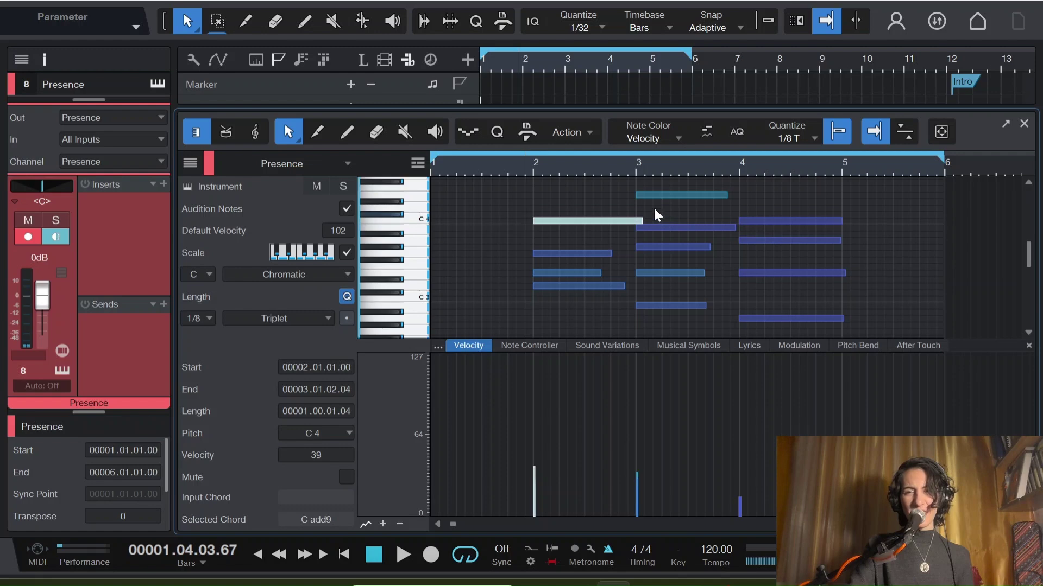
pyautogui.scroll(-2, 545, 244)
# - Audition the D3, B2 and A2 low notes, then transpose all notes in bars 2–4 down two semitones
pyautogui.click(608, 273)
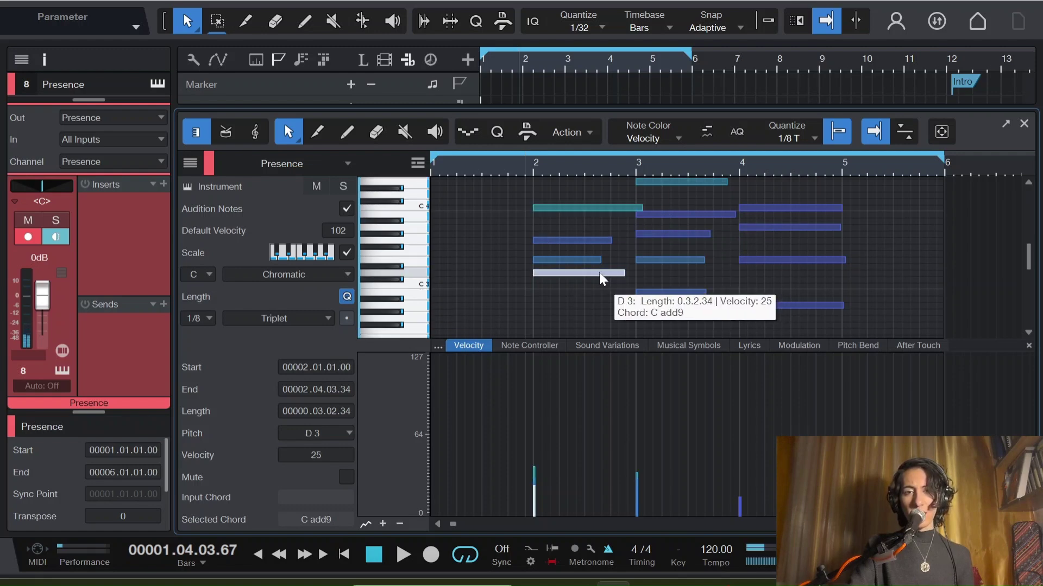
pyautogui.click(678, 293)
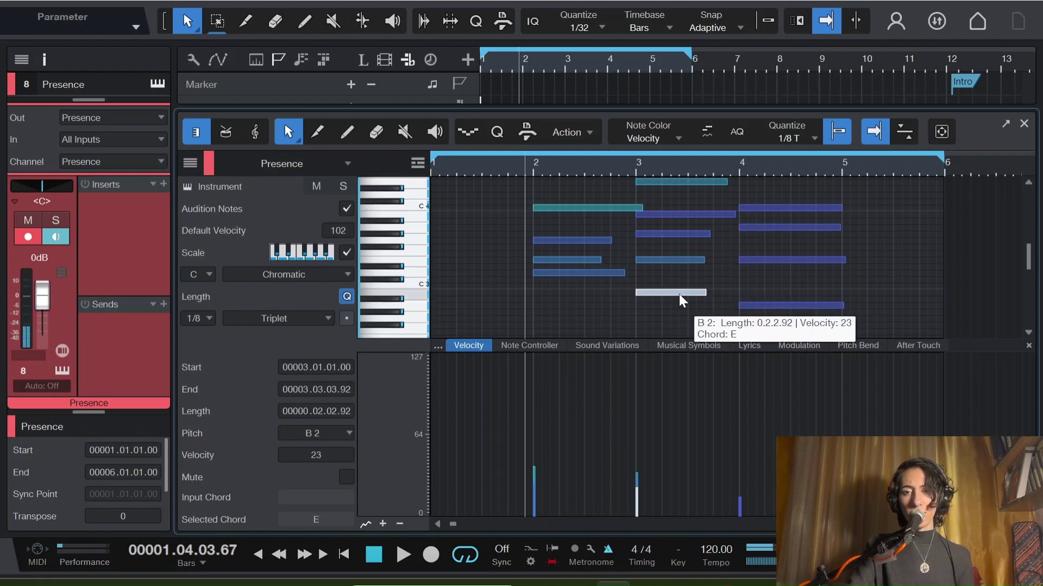
pyautogui.click(780, 303)
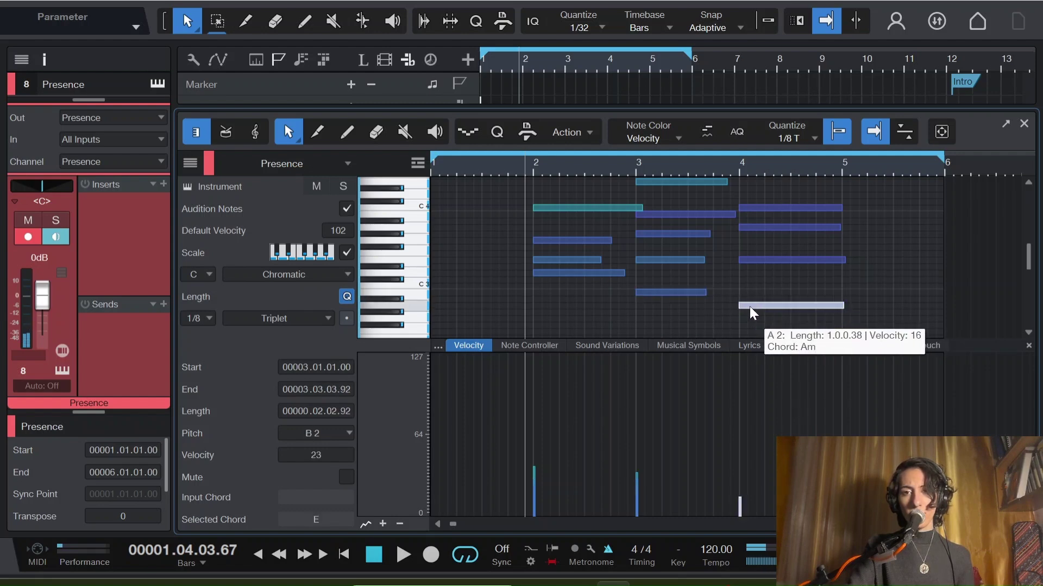
pyautogui.click(688, 292)
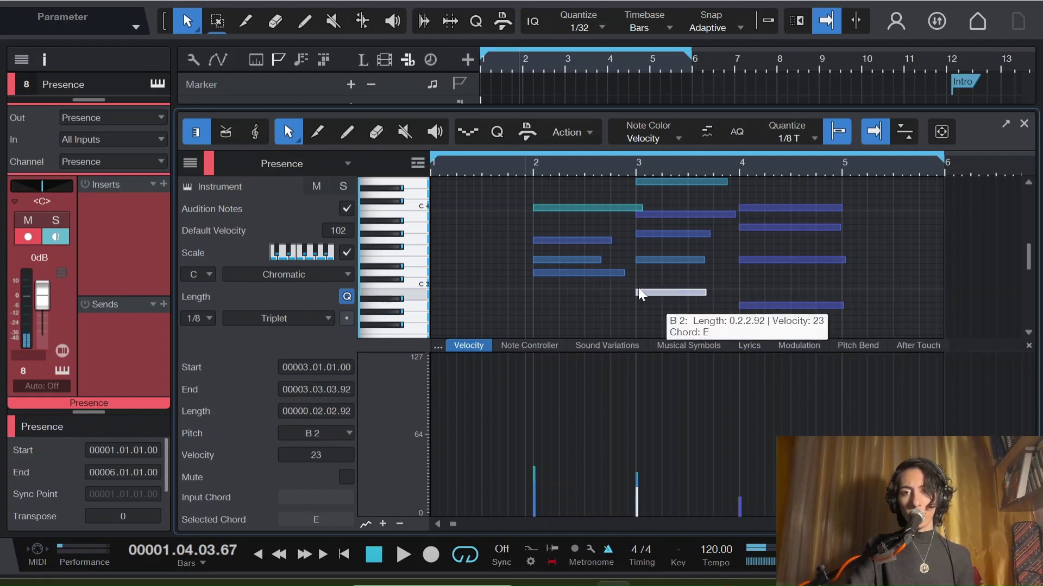
pyautogui.click(600, 274)
pyautogui.click(658, 293)
pyautogui.click(760, 305)
pyautogui.scroll(-1, 861, 299)
pyautogui.moveTo(864, 297); pyautogui.dragTo(530, 150)
pyautogui.press('Down')
pyautogui.press('Down')
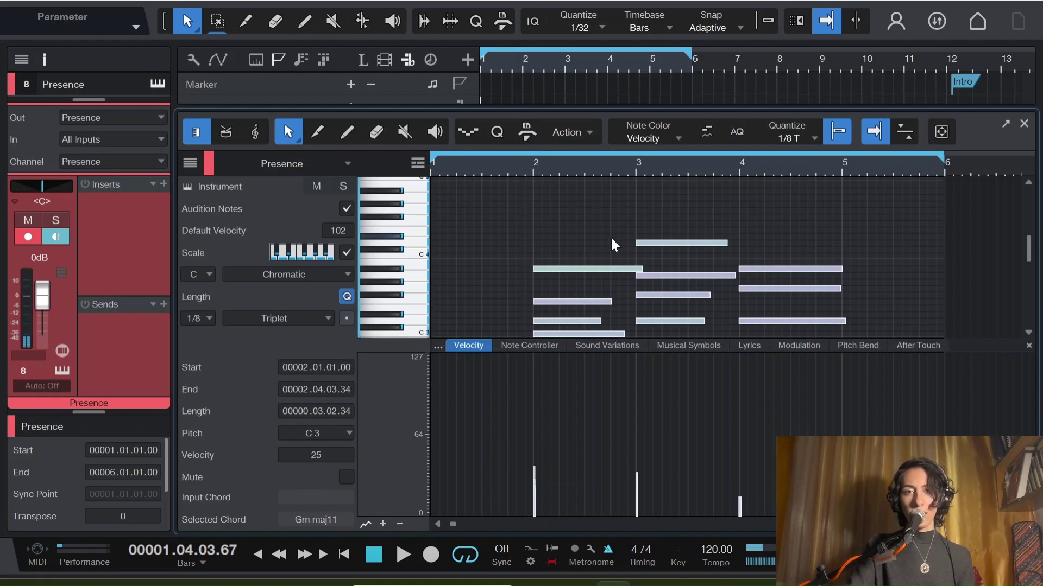
# - Check the transposed chord pitches and play the new progression back twice
pyautogui.click(611, 240)
pyautogui.click(602, 265)
pyautogui.click(649, 240)
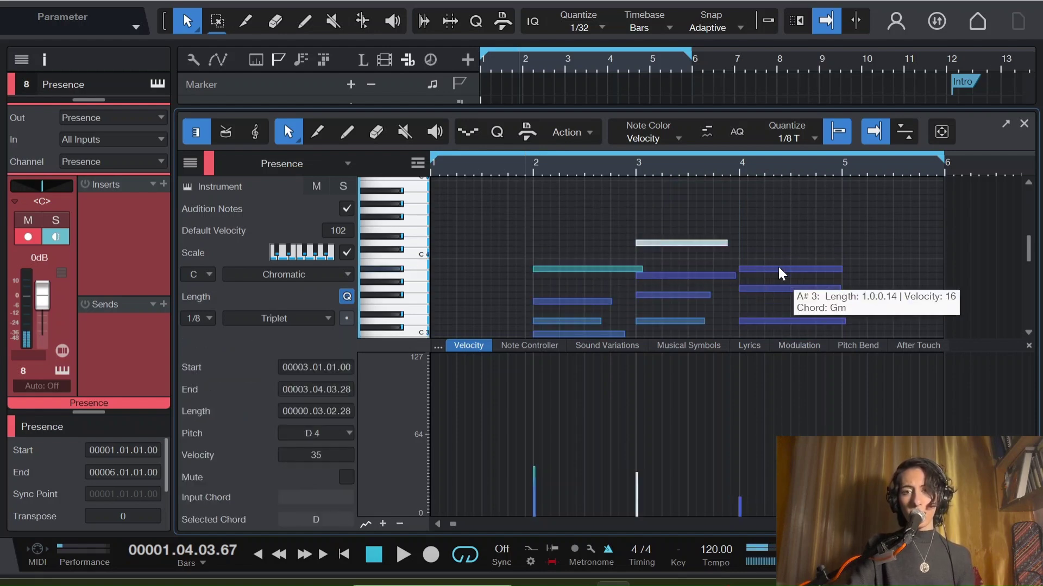
pyautogui.press('space')
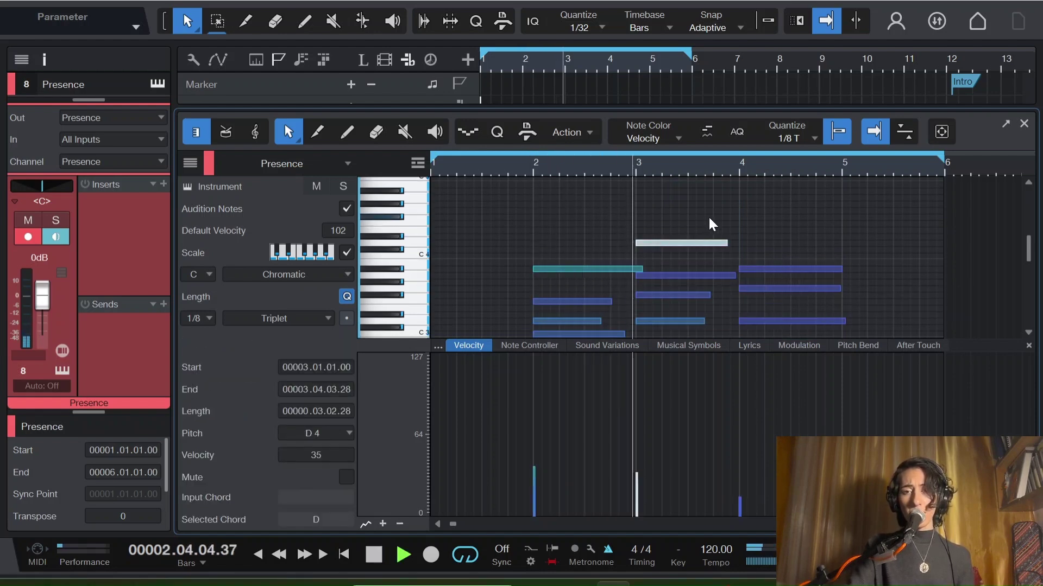
pyautogui.press('space')
pyautogui.moveTo(559, 194); pyautogui.dragTo(839, 272)
pyautogui.press('space')
pyautogui.click(630, 265)
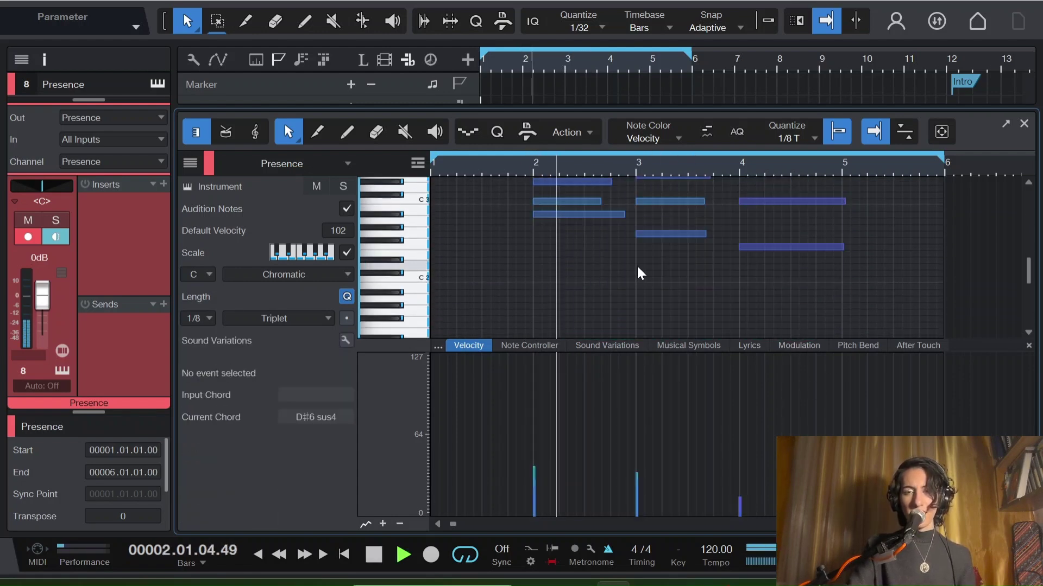
pyautogui.press('space')
# - Inspect the top and bottom note of each chord, ending on bar 4's F2
pyautogui.scroll(3, 630, 267)
pyautogui.click(566, 211)
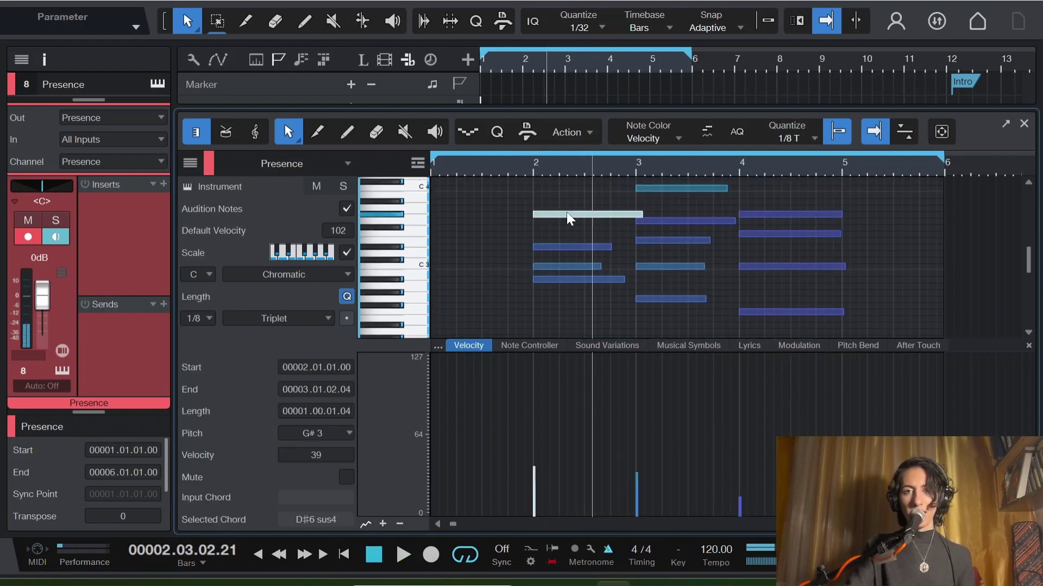
pyautogui.click(663, 189)
pyautogui.click(761, 213)
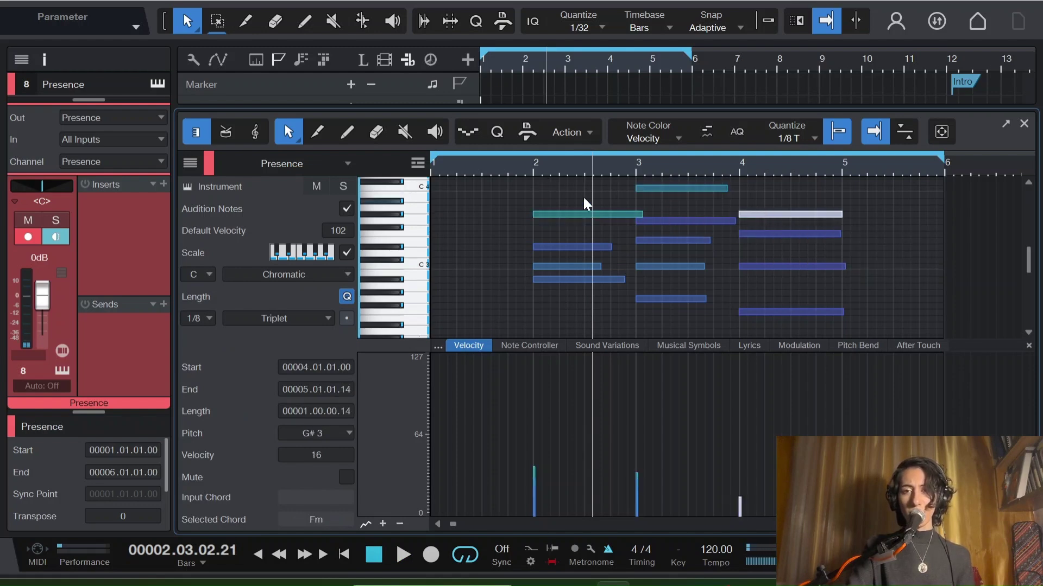
pyautogui.click(609, 280)
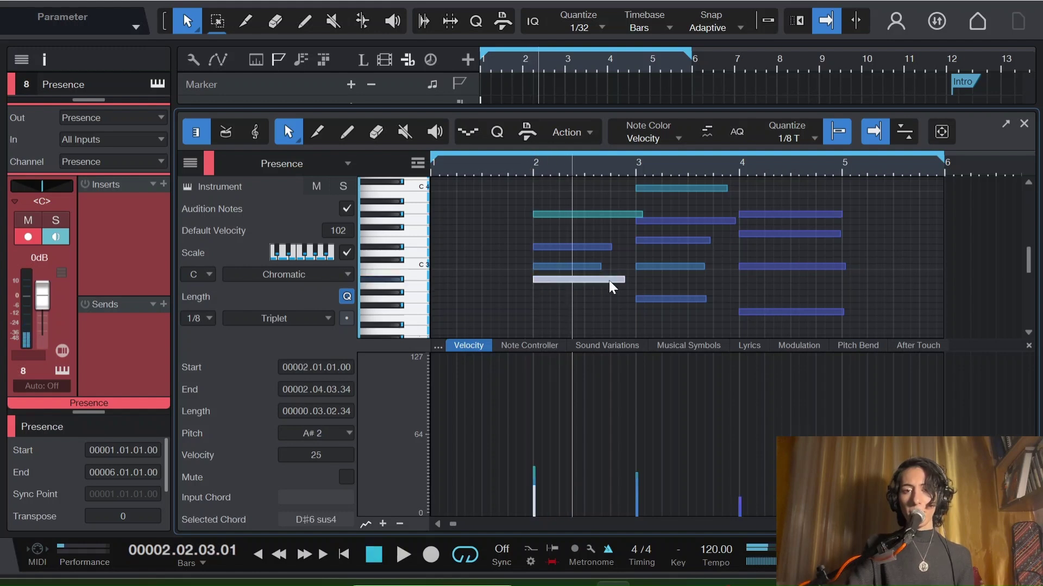
pyautogui.click(663, 299)
pyautogui.click(774, 313)
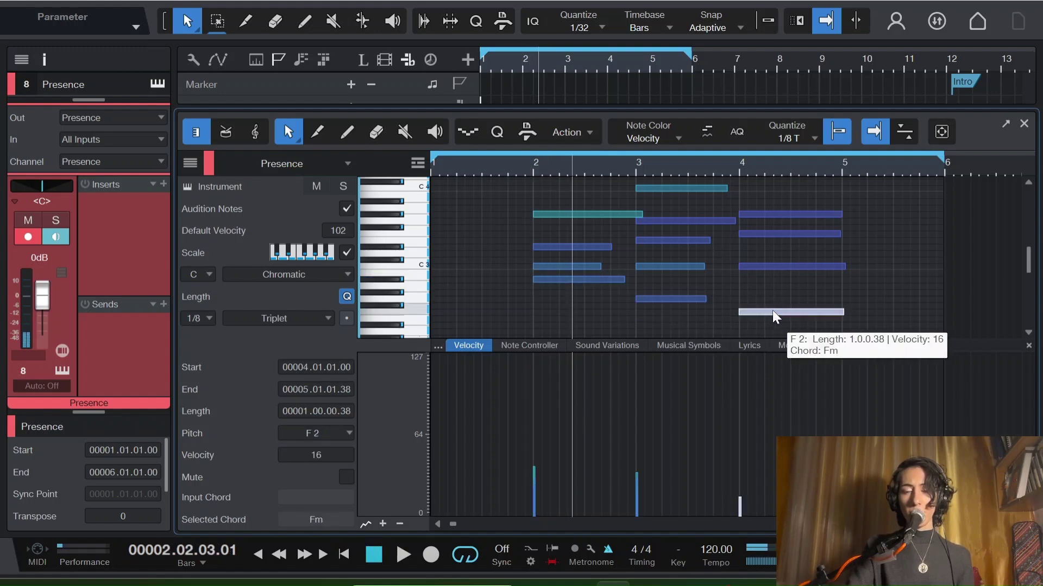
# - Close the note editor and add a mono audio track named VOX on Input 1
pyautogui.click(1024, 125)
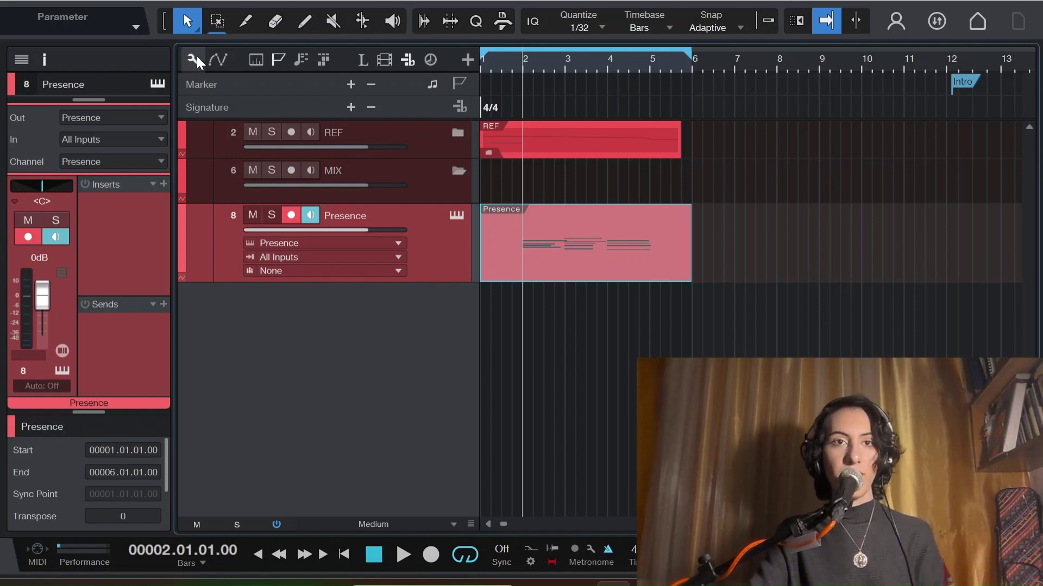
pyautogui.rightClick(352, 372)
pyautogui.click(262, 321)
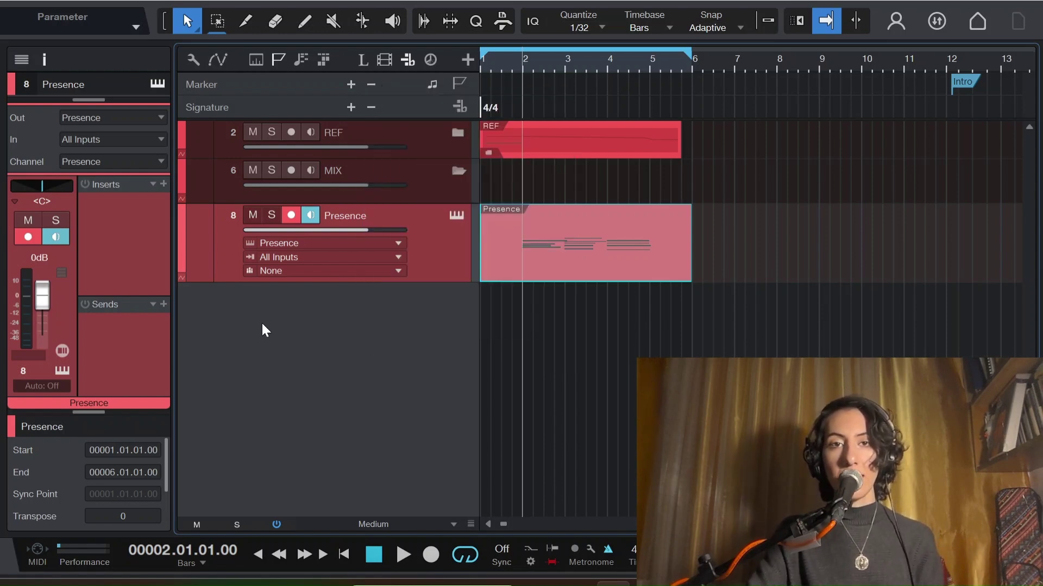
pyautogui.click(468, 60)
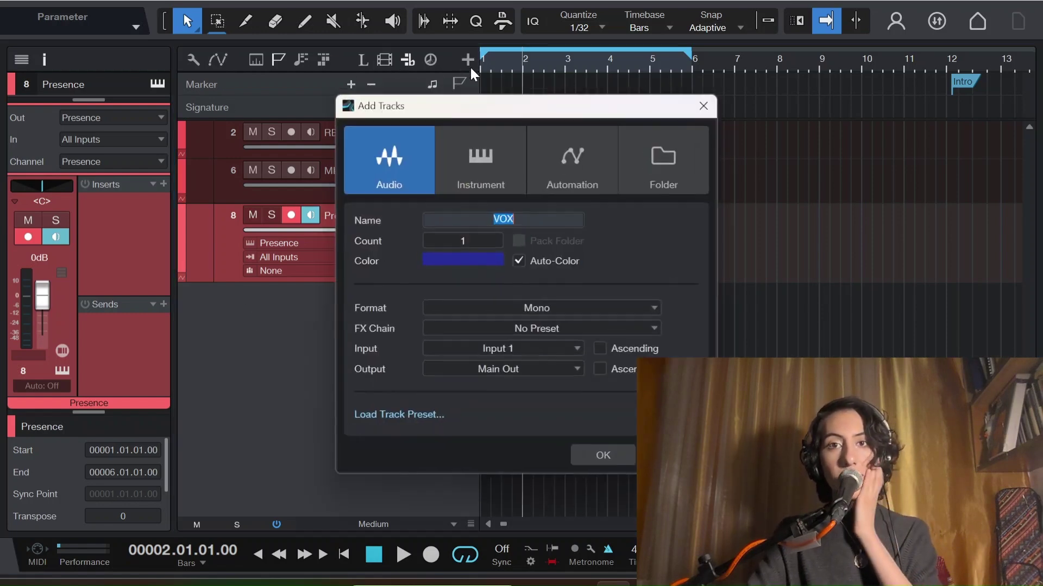
pyautogui.click(599, 463)
pyautogui.click(447, 249)
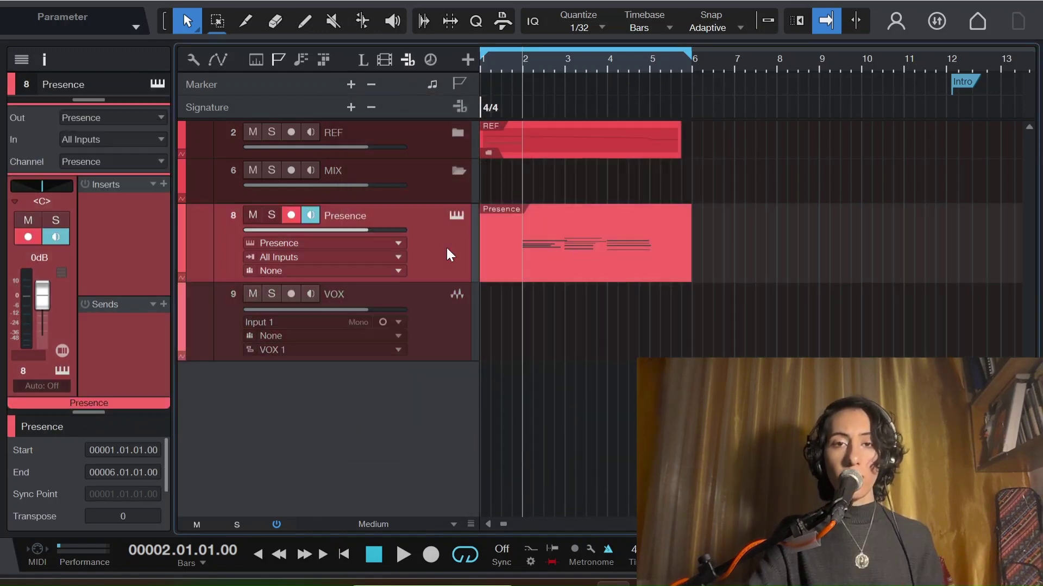
# - Duplicate the VOX track as VOX 3 and delete its copied audio event
pyautogui.doubleClick(539, 246)
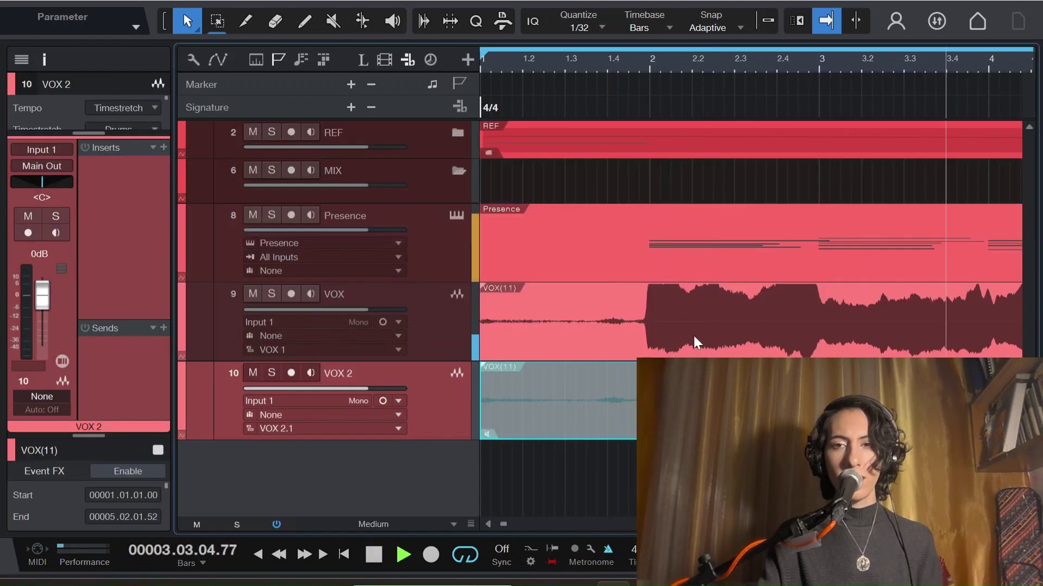
pyautogui.scroll(3, 693, 335)
pyautogui.moveTo(503, 525); pyautogui.dragTo(493, 527)
pyautogui.press('space')
pyautogui.click(448, 348)
pyautogui.hotkey('shift', 'd')
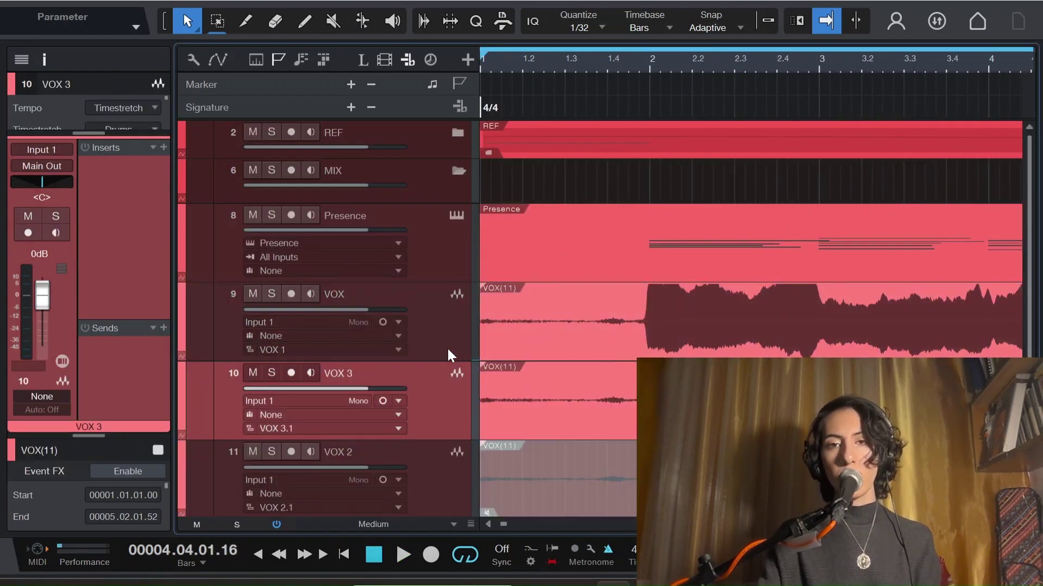
pyautogui.press('Delete')
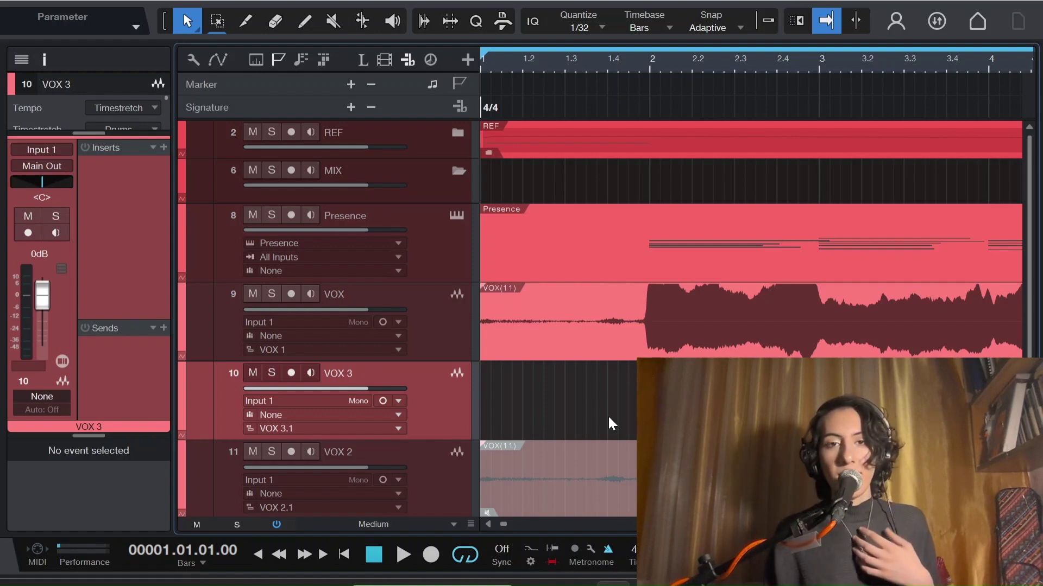
# - Arm VOX 3 with monitoring and record a vocal take from the song start
pyautogui.press('space')
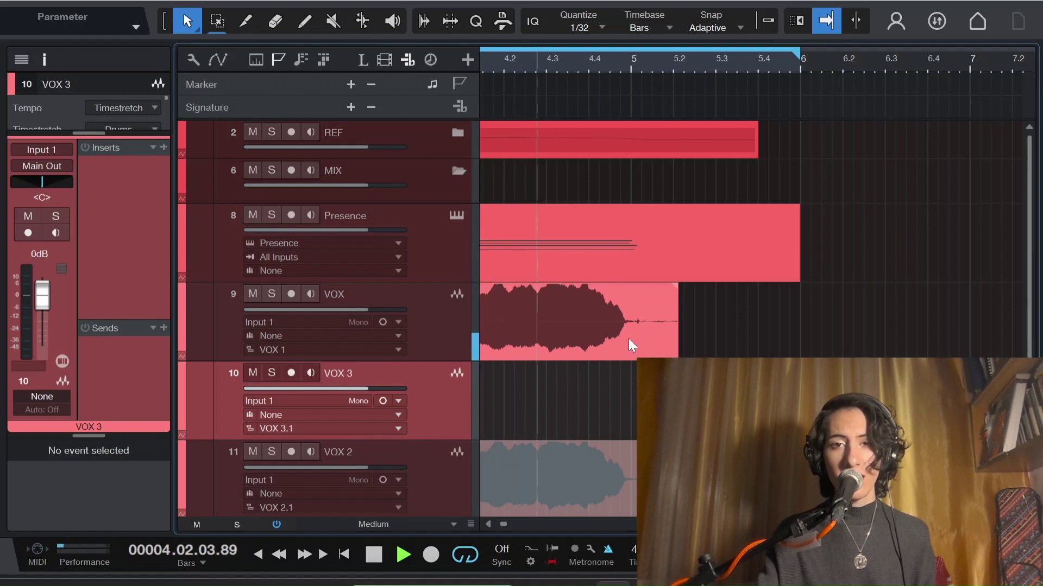
pyautogui.press('space')
pyautogui.hscroll(-5, 491, 523)
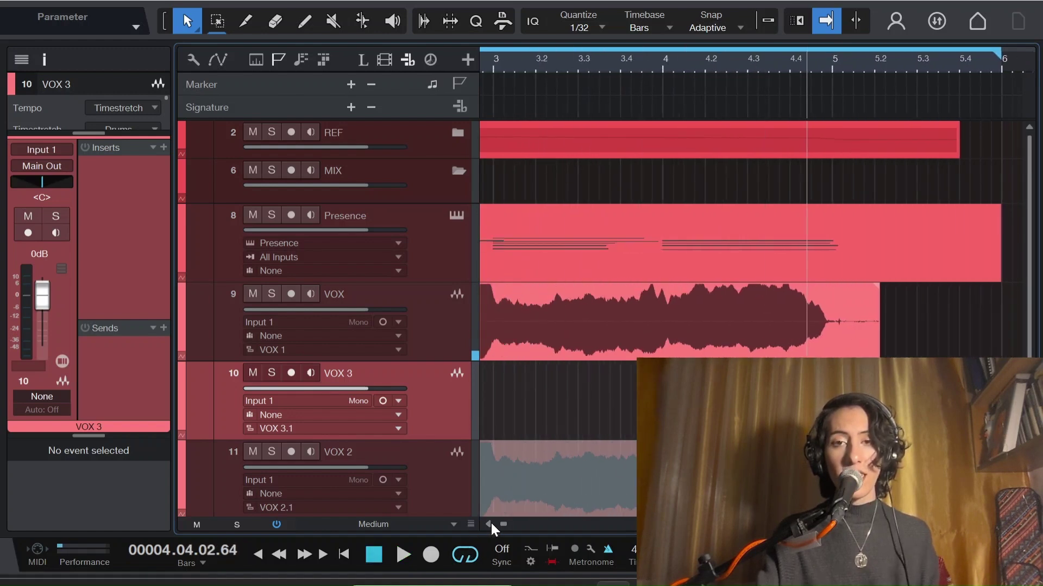
pyautogui.click(588, 304)
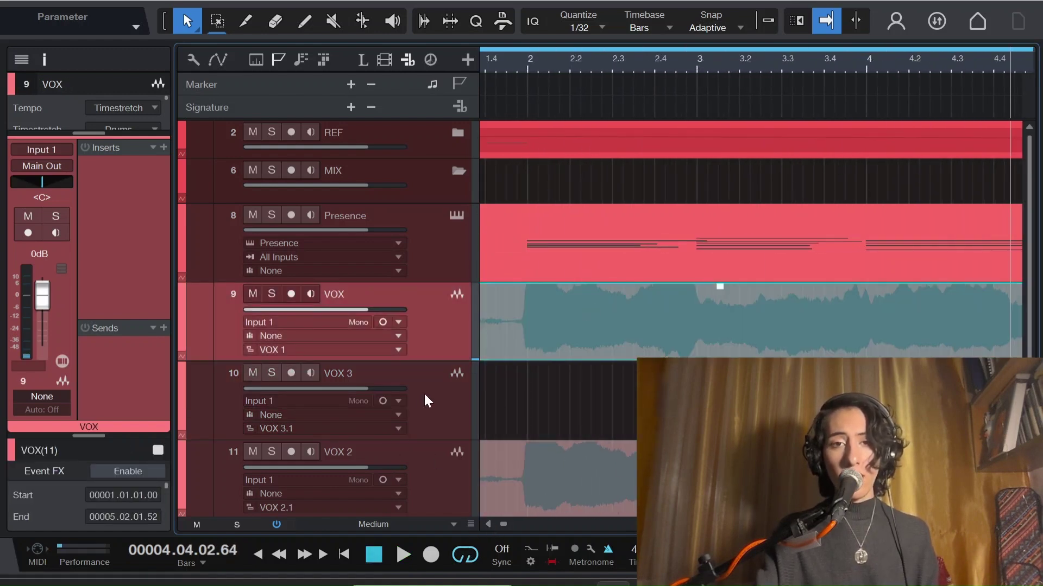
pyautogui.click(291, 373)
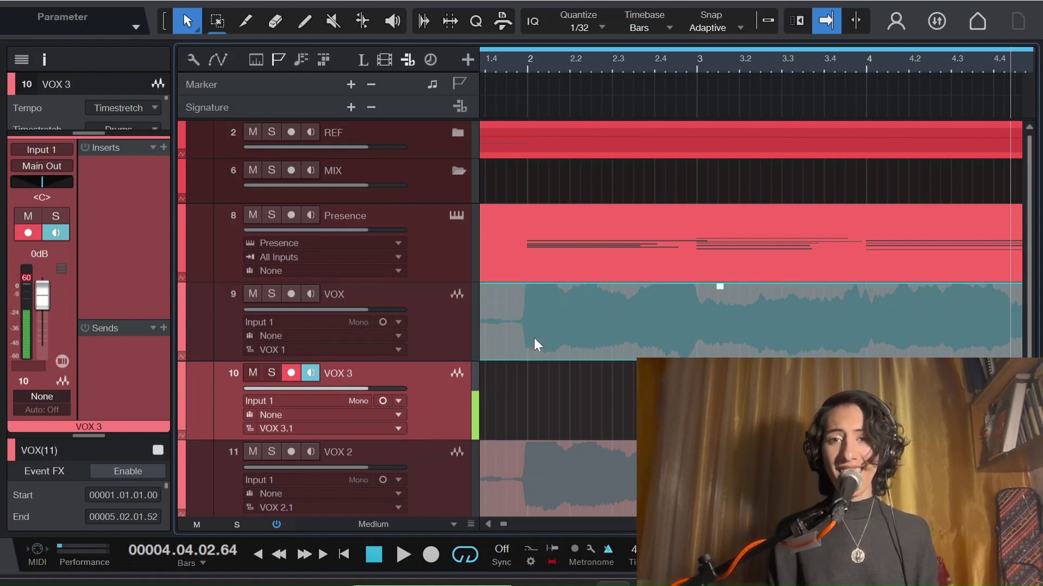
pyautogui.press('Home')
pyautogui.press('KP_Multiply')
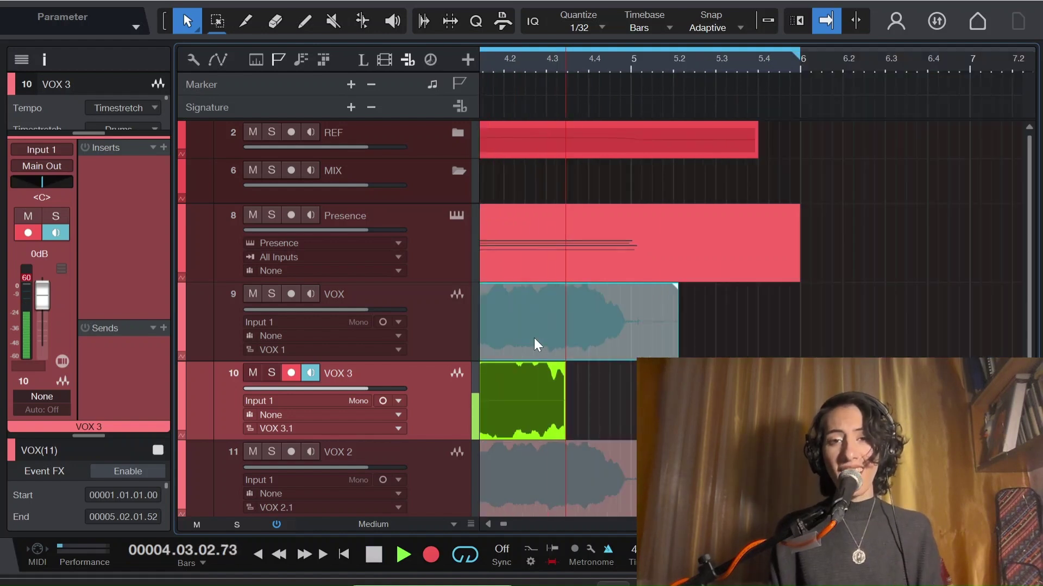
pyautogui.press('space')
# - Duplicate the VOX track again to create an empty VOX 4 track
pyautogui.press('Up')
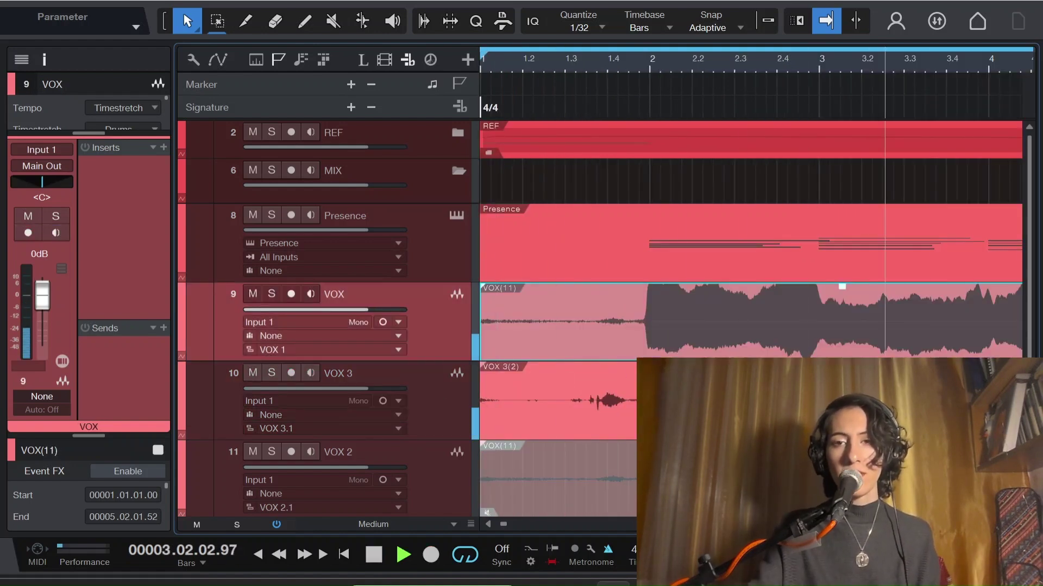
pyautogui.press('space')
pyautogui.hotkey('shift', 'd')
pyautogui.scroll(2, 758, 262)
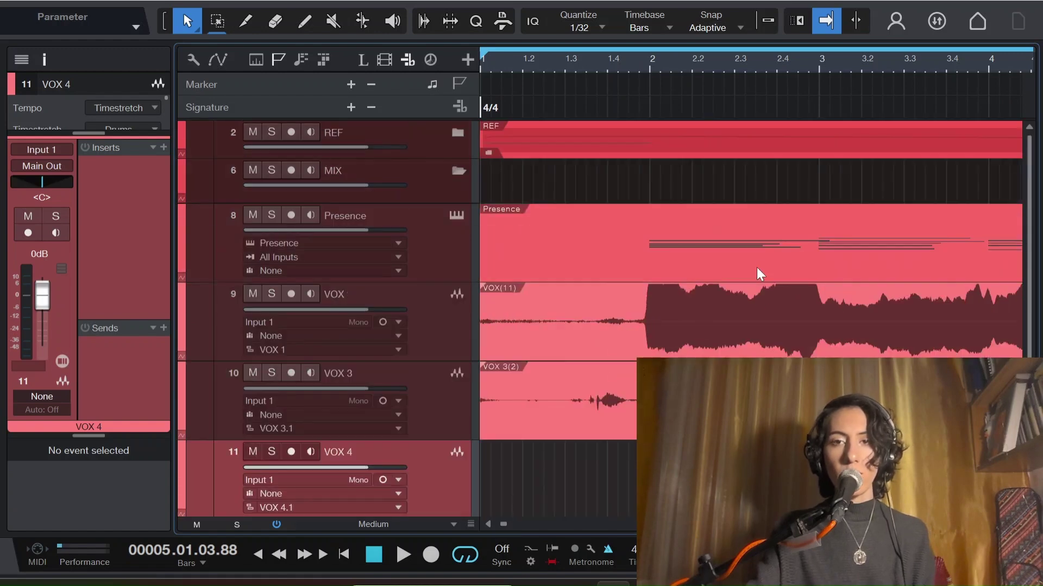
# - Rename the VOX track to S1
pyautogui.doubleClick(763, 232)
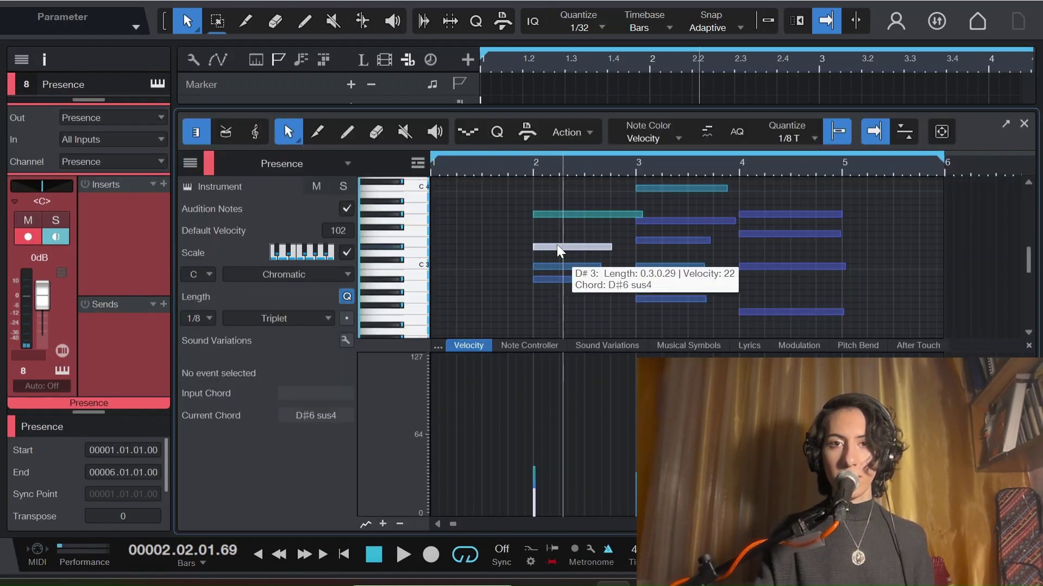
pyautogui.click(614, 210)
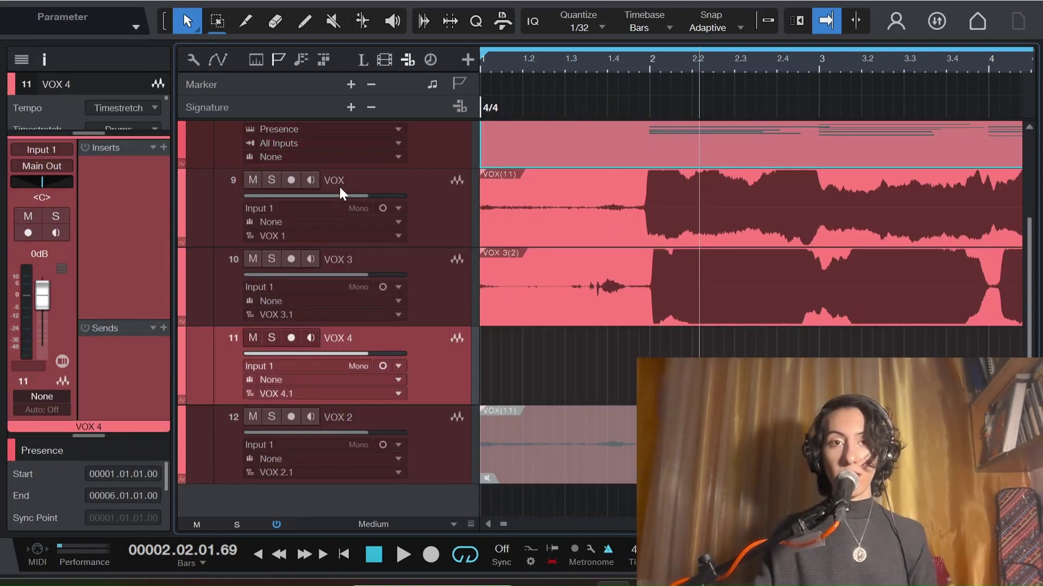
pyautogui.doubleClick(334, 180)
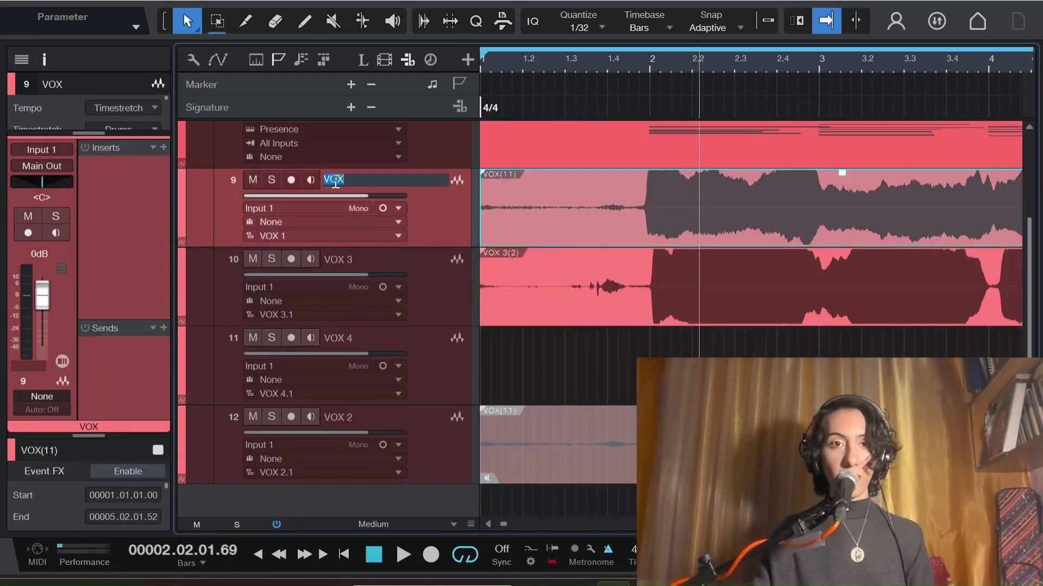
pyautogui.write('S1')
pyautogui.press('Return')
# - Rename the VOX 3 track to S1 and begin renaming VOX 4 to S2
pyautogui.doubleClick(344, 259)
pyautogui.write('S')
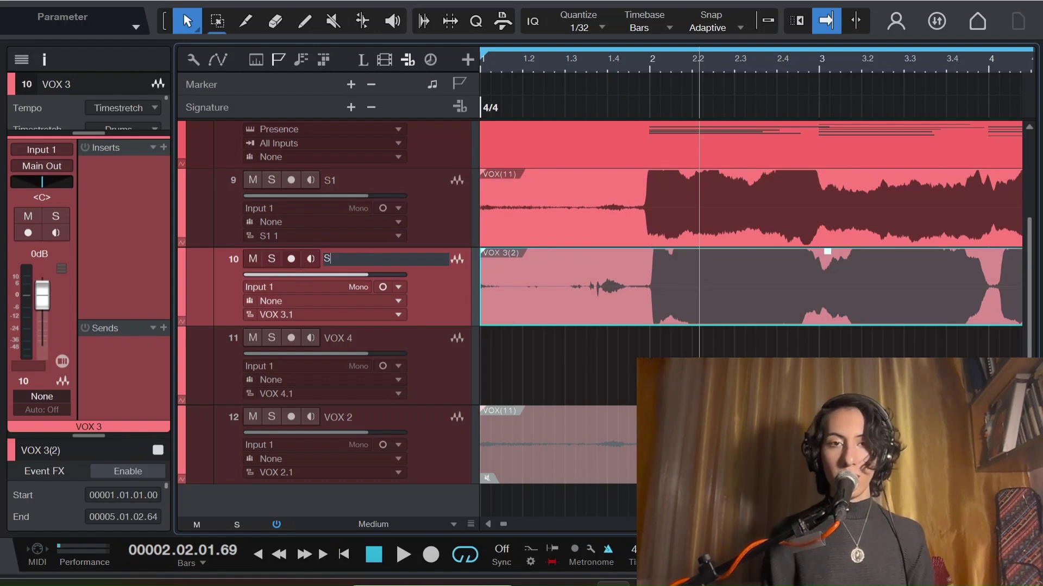
pyautogui.write('1')
pyautogui.press('Return')
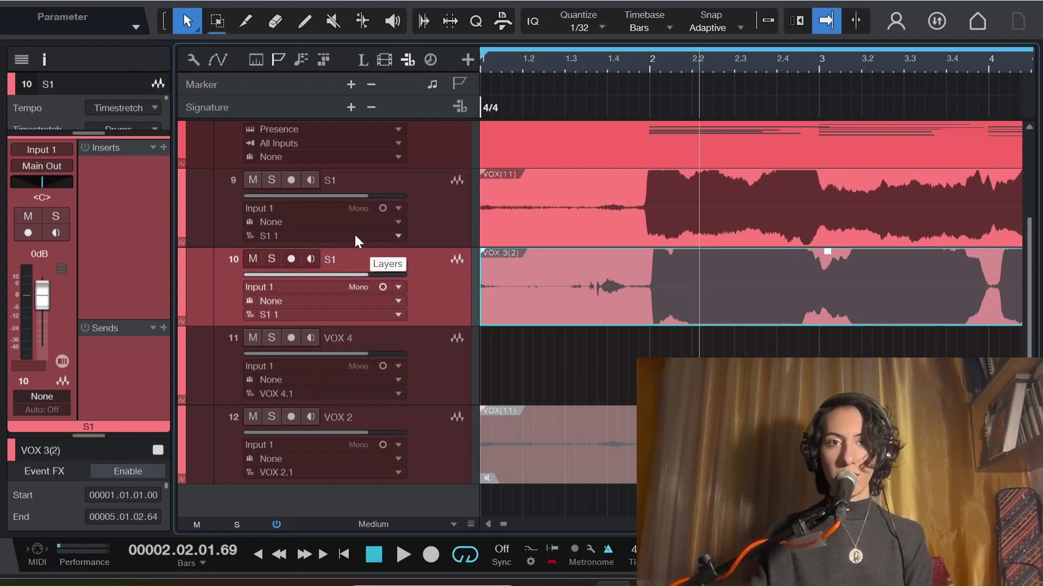
pyautogui.click(434, 362)
pyautogui.doubleClick(354, 337)
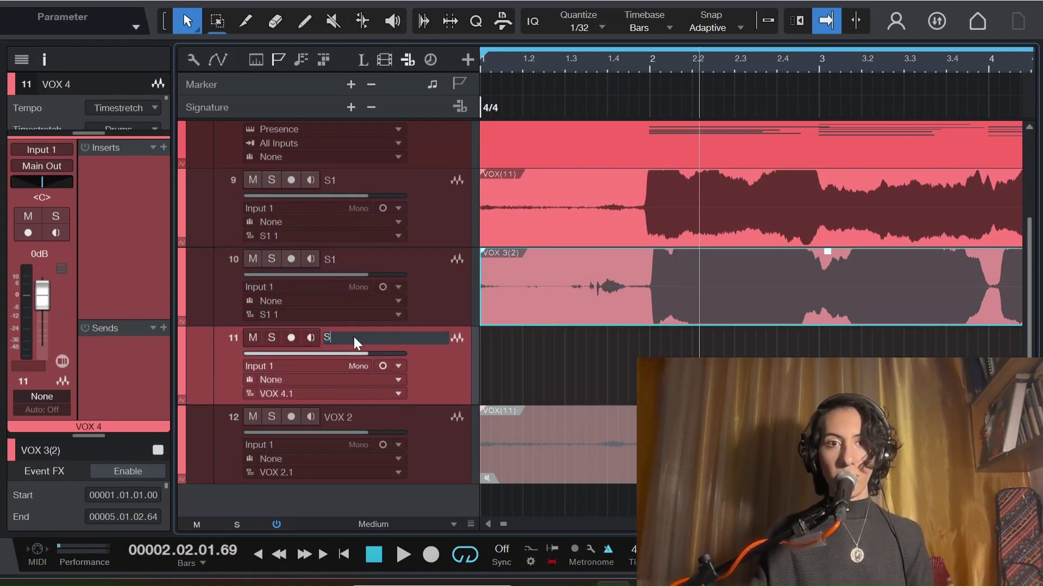
# - Name track 11 'S2' and make a brief test recording
pyautogui.write('S2')
pyautogui.press('Return')
pyautogui.press('KP_Multiply')
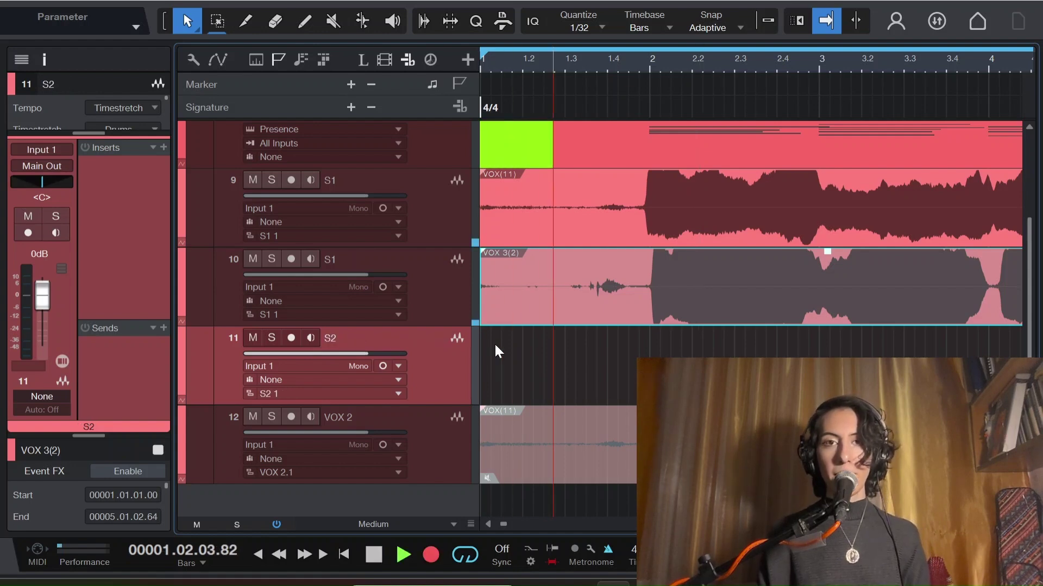
pyautogui.press('space')
# - Arm the S2 track, record a take, and delete the unwanted take
pyautogui.click(291, 338)
pyautogui.press('KP_Multiply')
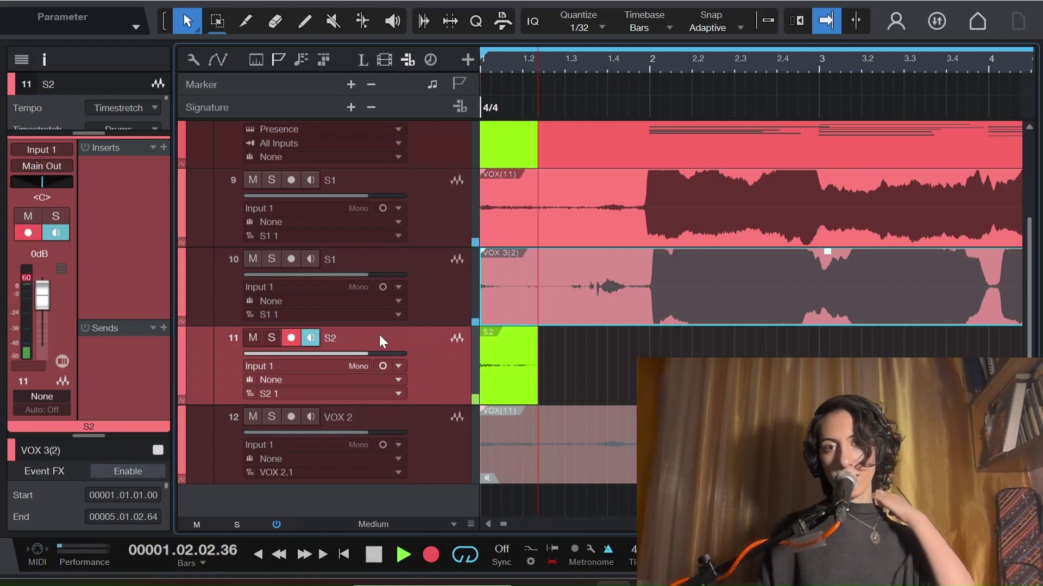
pyautogui.press('space')
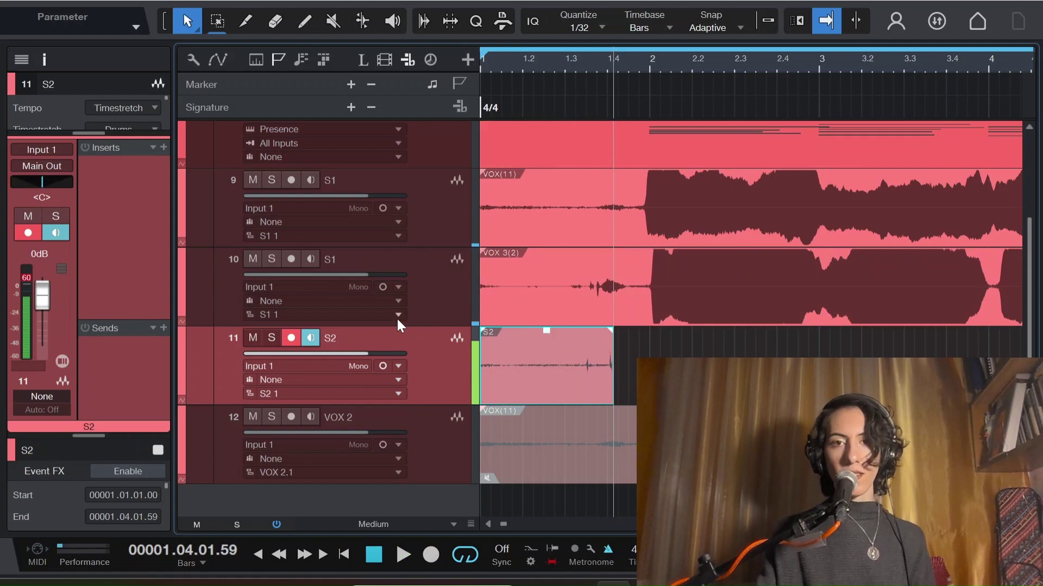
pyautogui.press('Delete')
pyautogui.scroll(3, 358, 263)
pyautogui.scroll(-1, 476, 245)
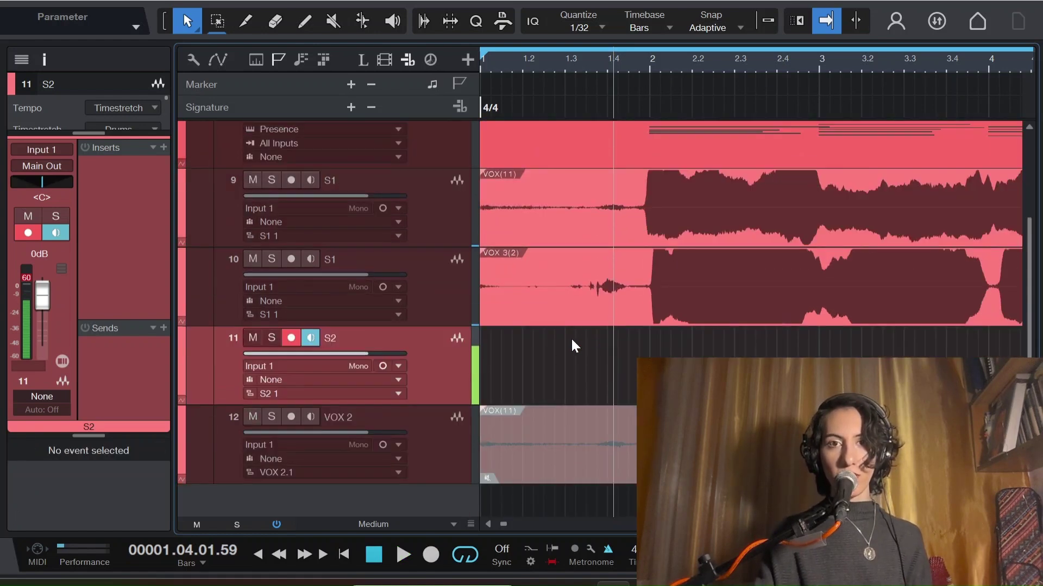
# - Record a fresh S2 2 take from bar 1, then duplicate the track into S2 3
pyautogui.press('KP_Multiply')
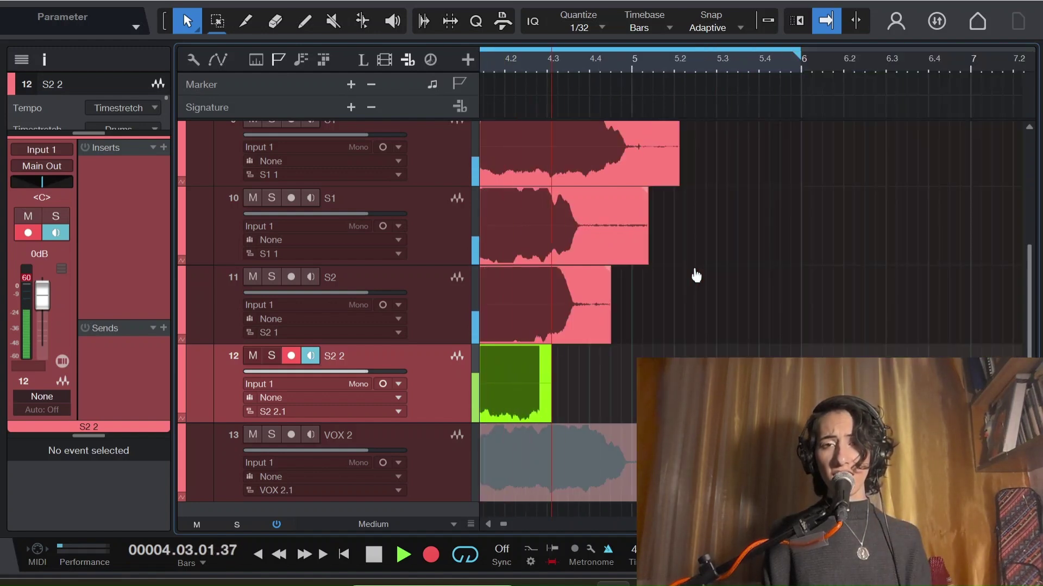
pyautogui.press('space')
pyautogui.hotkey('shift', 'd')
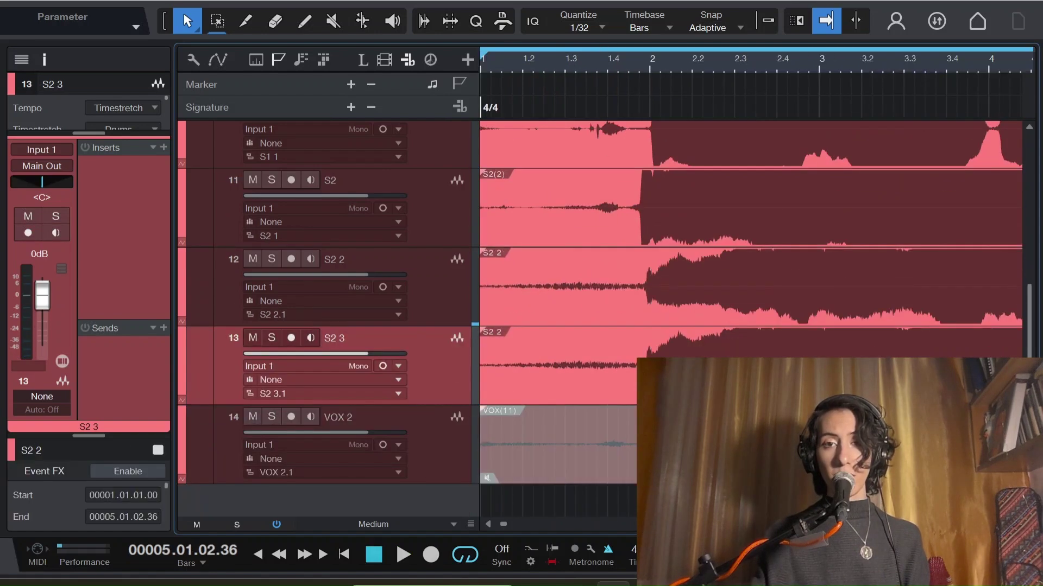
# - Check the Presence part's bar 2, 3 and 4 note pitches in the note editor, then close it
pyautogui.scroll(5, 680, 260)
pyautogui.doubleClick(679, 259)
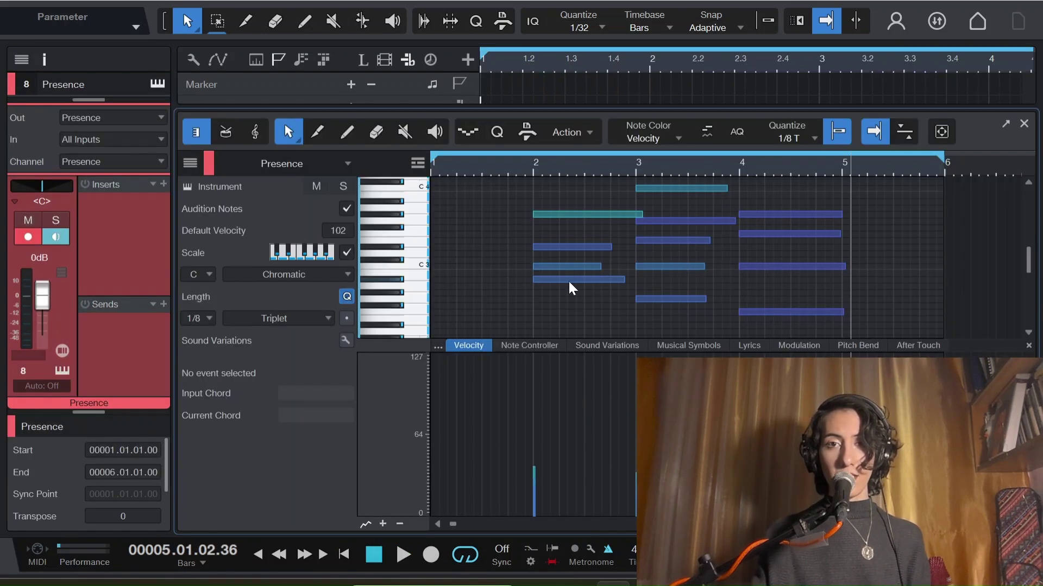
pyautogui.click(552, 247)
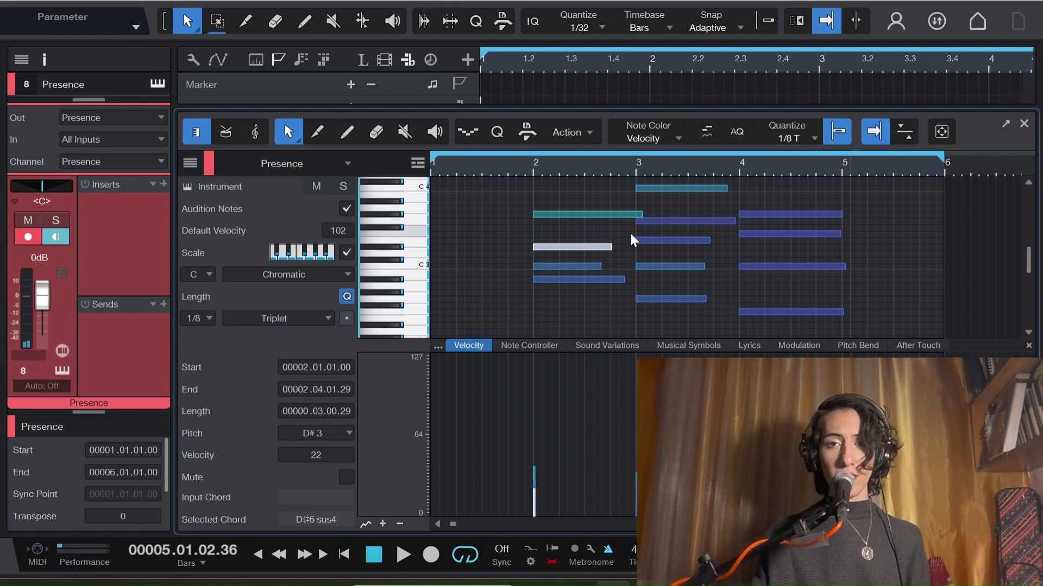
pyautogui.click(658, 239)
pyautogui.click(764, 235)
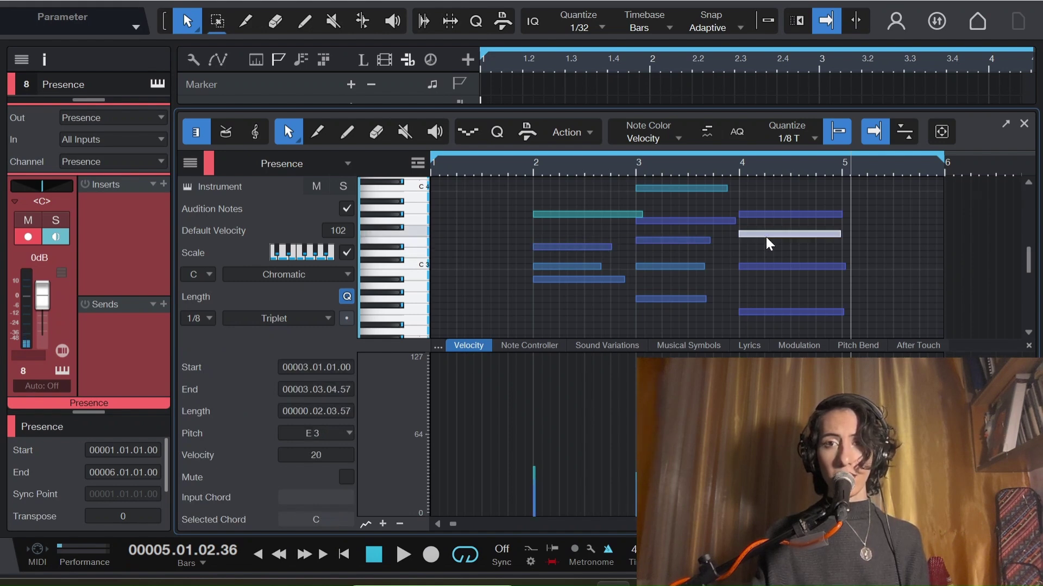
pyautogui.click(1024, 124)
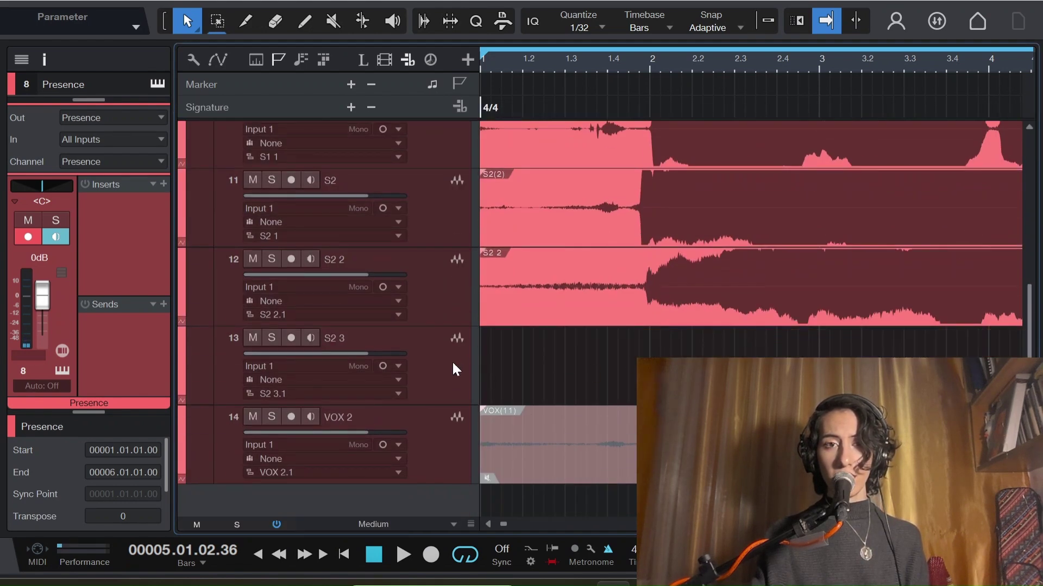
# - Arm S2 3 and record the S2 3 and S2 4 layers, then start the S2 5 take
pyautogui.click(454, 337)
pyautogui.press('KP_Multiply')
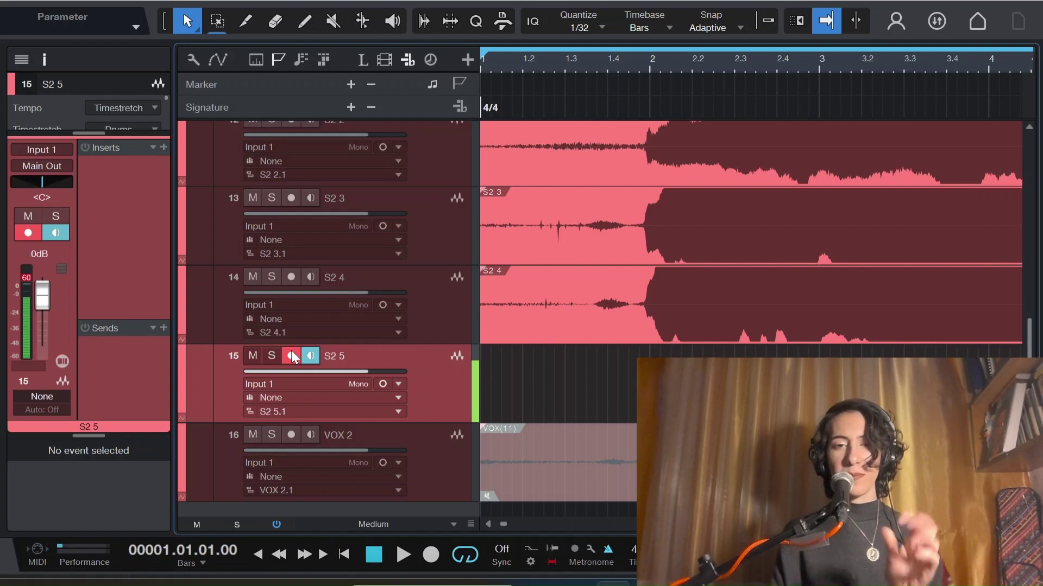
pyautogui.press('KP_Multiply')
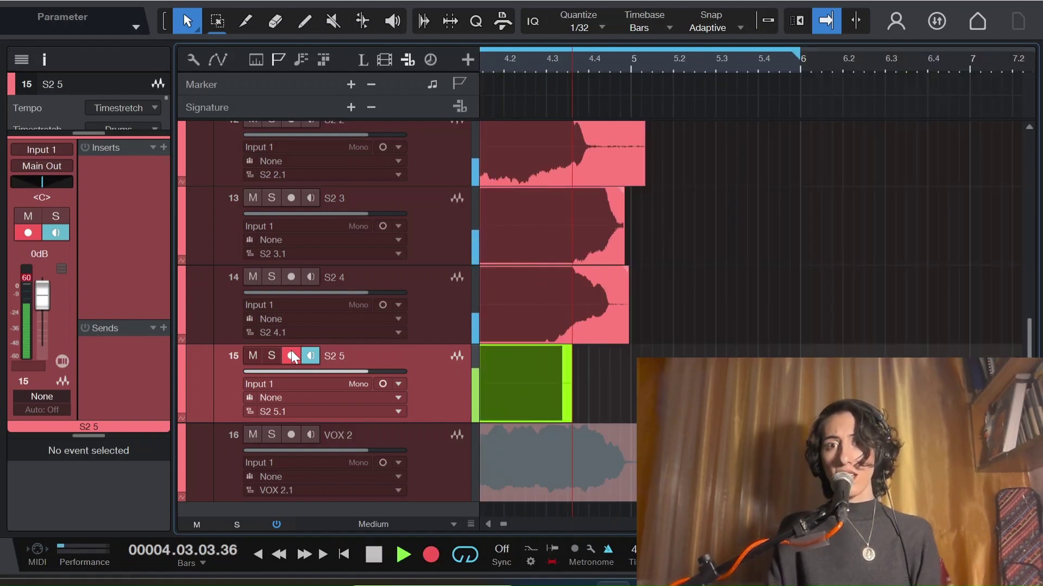
# - End the S2 5 take, then record S2 6 twice from bar 1, keeping the second take
pyautogui.press('space')
pyautogui.press('Home')
pyautogui.click(519, 384)
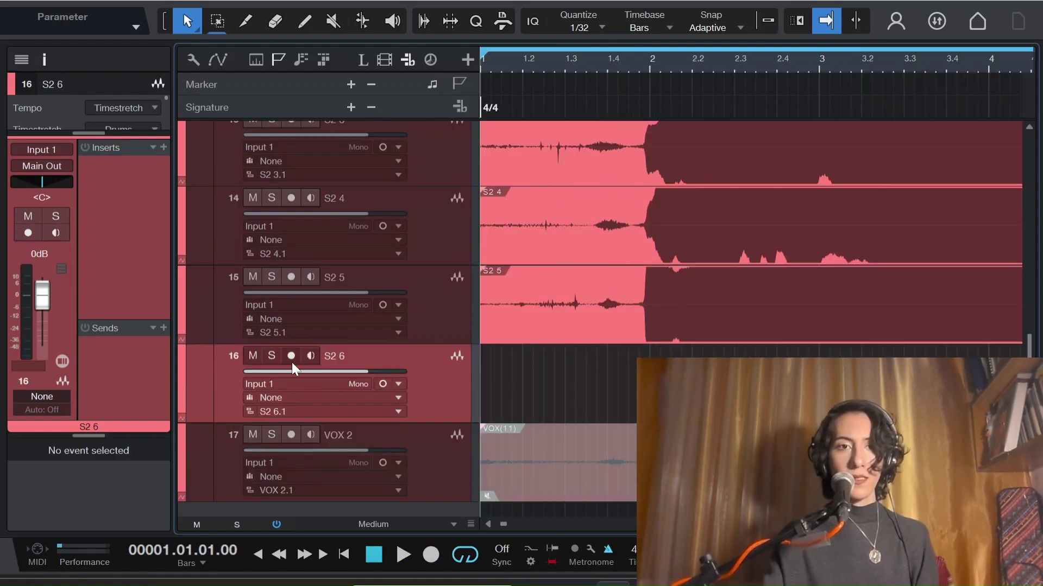
pyautogui.click(291, 362)
pyautogui.press('KP_Multiply')
pyautogui.press('space')
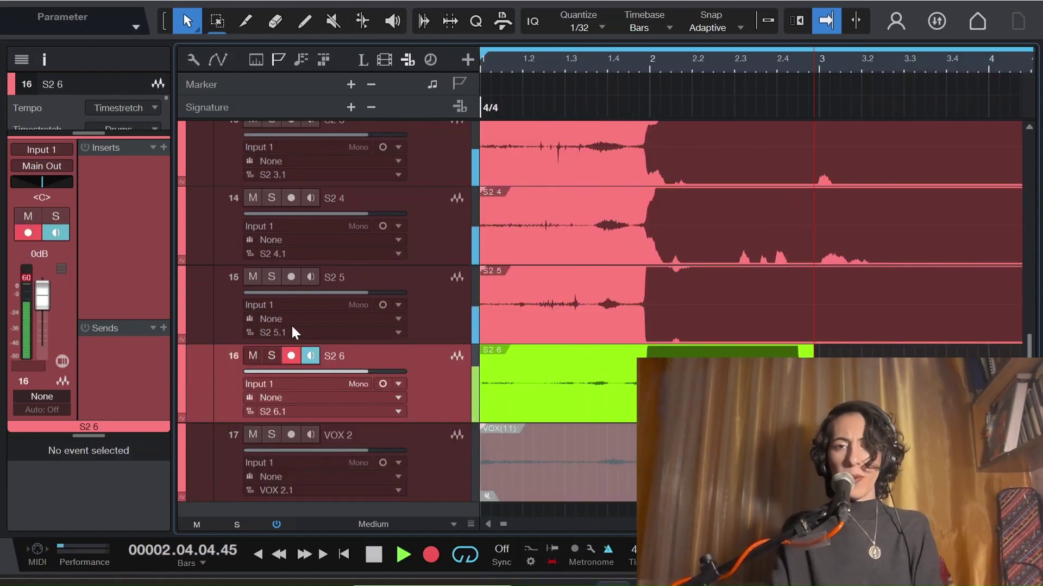
pyautogui.press('Home')
pyautogui.press('KP_Multiply')
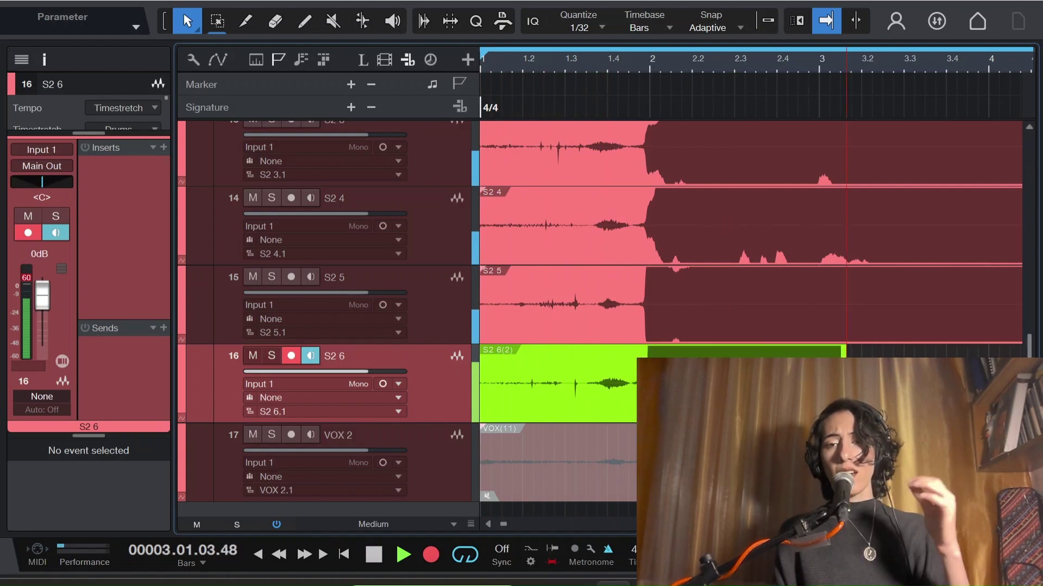
pyautogui.press('space')
# - Check the Presence part's bar 2–4 notes, including the G2 at bar 3
pyautogui.scroll(10, 543, 323)
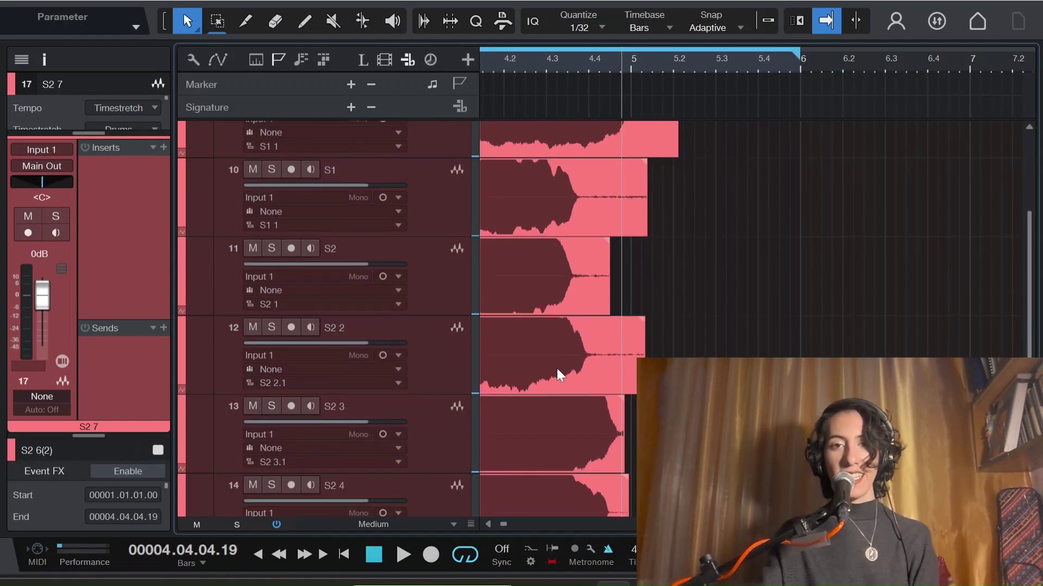
pyautogui.click(522, 243)
pyautogui.doubleClick(522, 242)
pyautogui.click(567, 279)
pyautogui.click(671, 298)
pyautogui.click(752, 313)
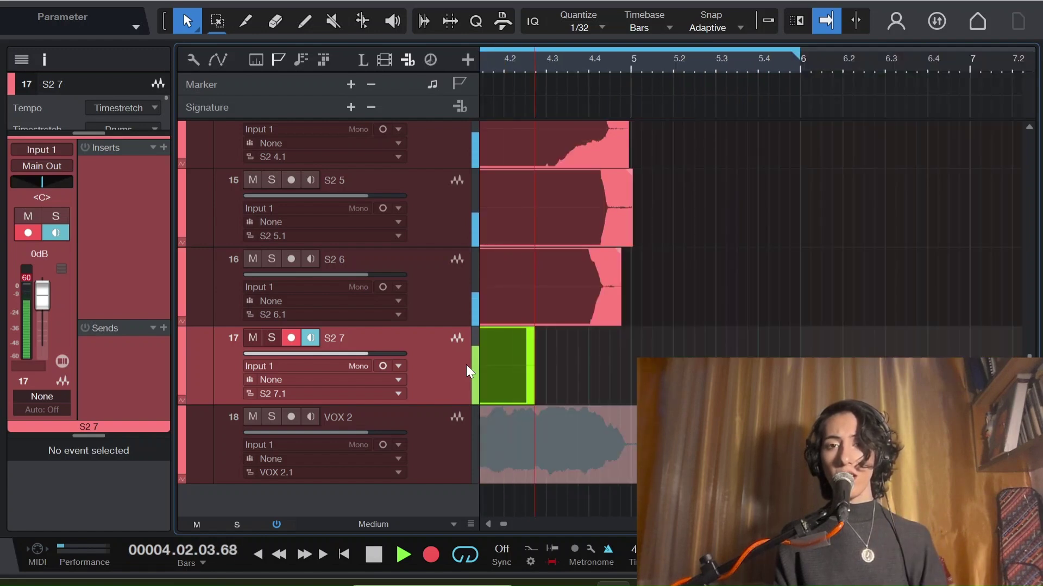
# - Stop the S2 7 recording
pyautogui.press('space')
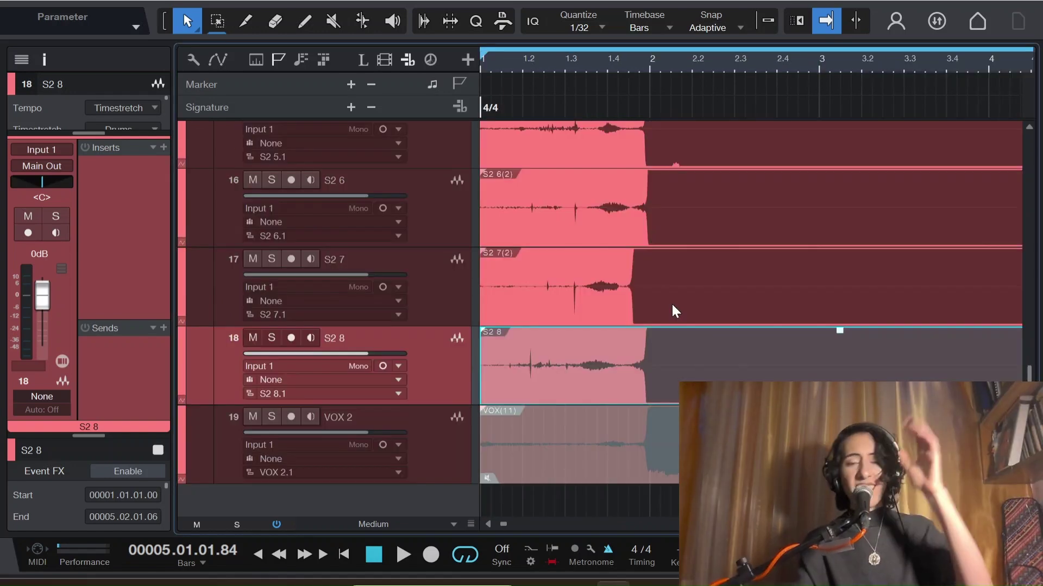
# - Select tracks 11, S1 and S2, then start playback from bar 1
pyautogui.scroll(10, 464, 380)
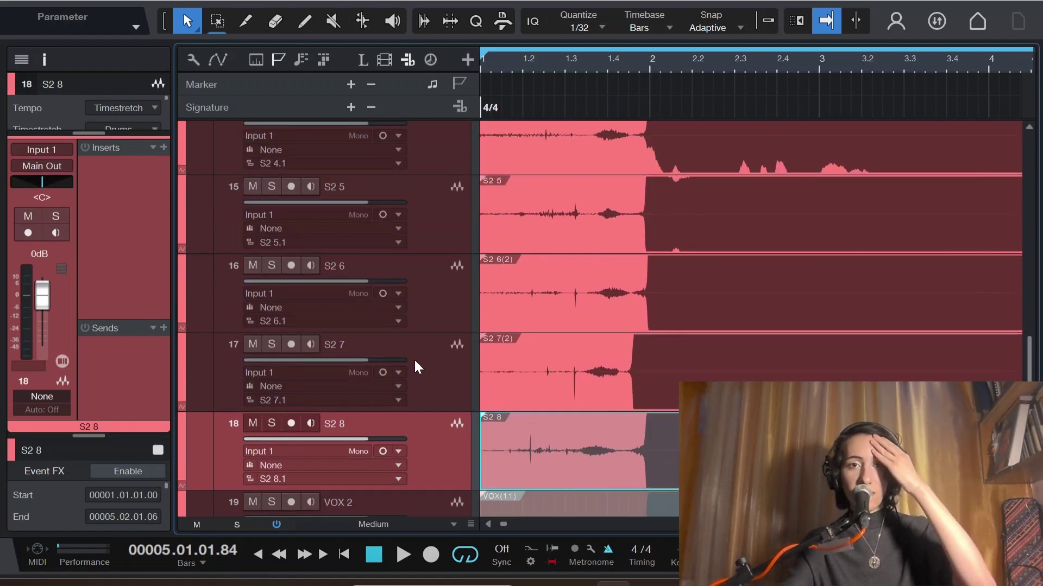
pyautogui.scroll(5, 437, 353)
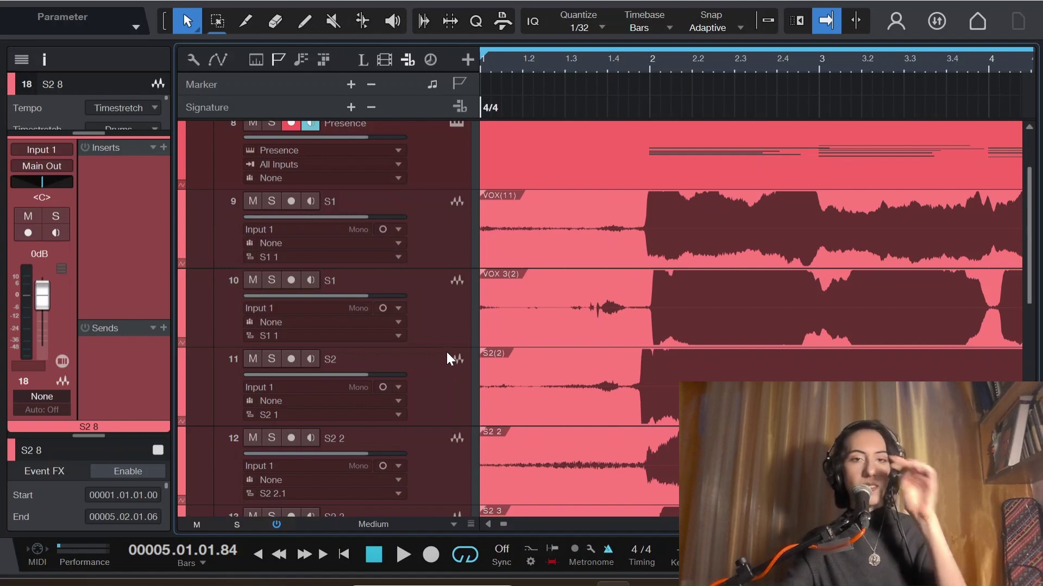
pyautogui.click(446, 351)
pyautogui.click(444, 321)
pyautogui.click(451, 386)
pyautogui.scroll(-3, 462, 380)
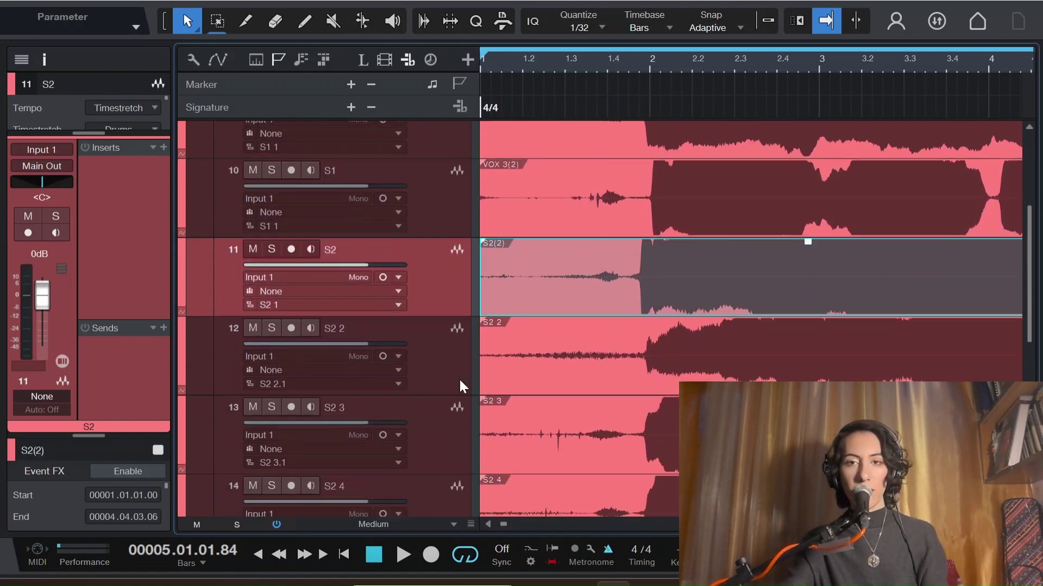
pyautogui.press('space')
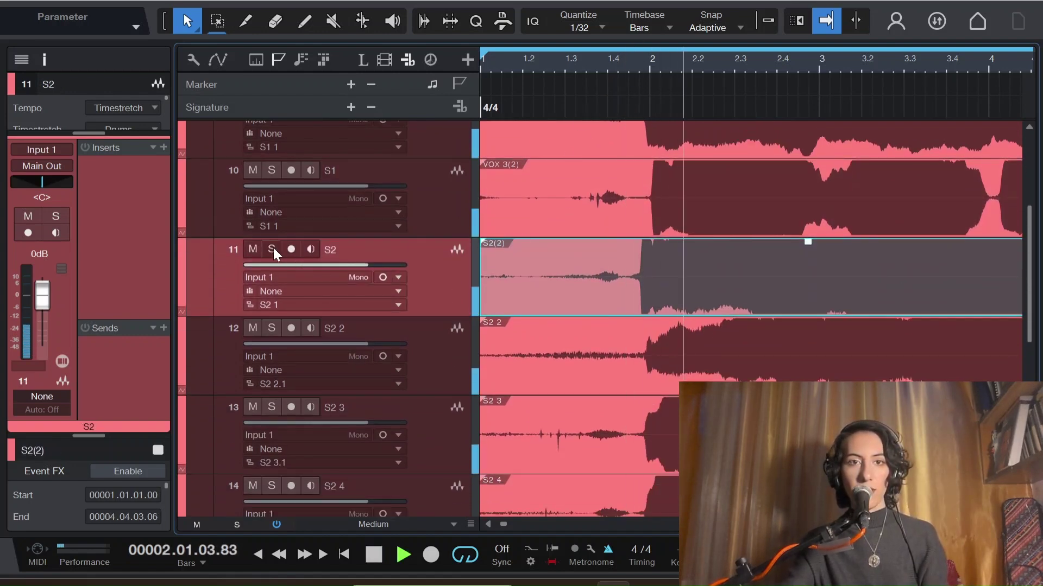
# - Solo S2, S2 2, S2 3 and S2 4 in turn, ending with only S2 3 soloed
pyautogui.click(271, 249)
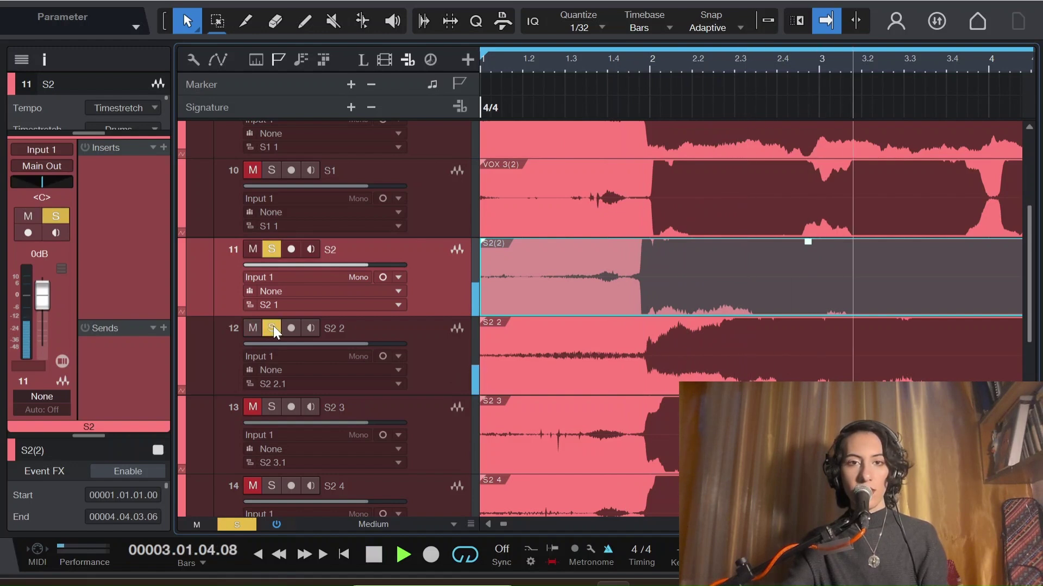
pyautogui.click(272, 328)
pyautogui.scroll(-1, 401, 338)
pyautogui.scroll(-1, 402, 337)
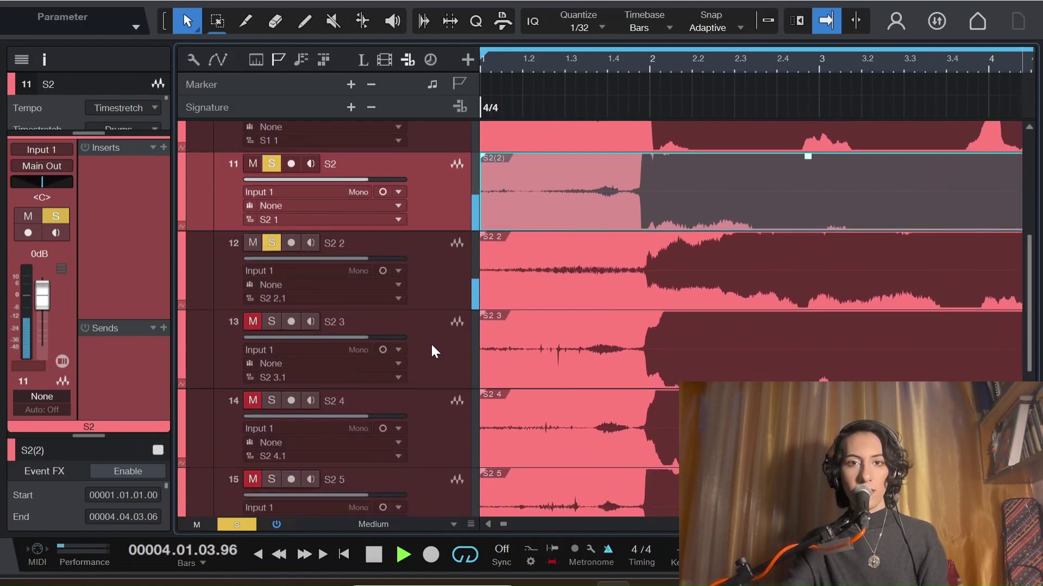
pyautogui.click(421, 347)
pyautogui.scroll(-1, 418, 347)
pyautogui.click(418, 360)
pyautogui.click(421, 307)
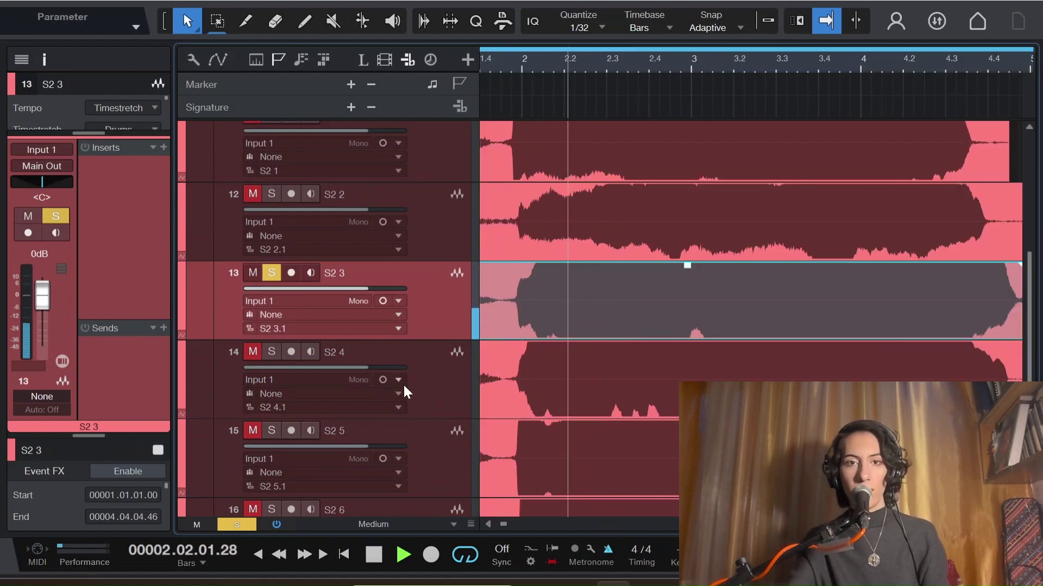
# - Solo S2 4, then rename the first layer tracks to Alto 1 and Alto 2
pyautogui.click(425, 392)
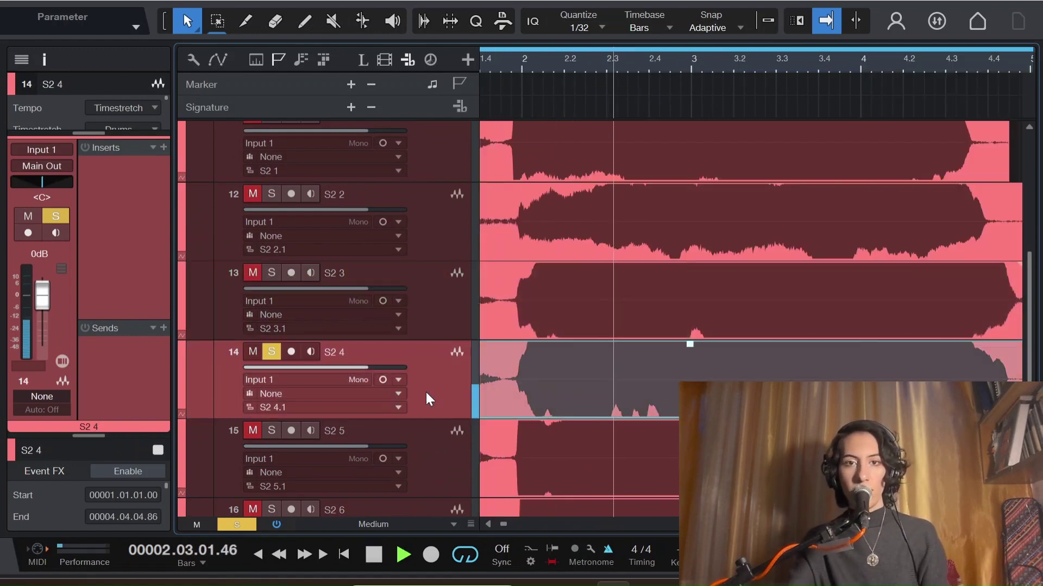
pyautogui.doubleClick(339, 273)
pyautogui.write('A')
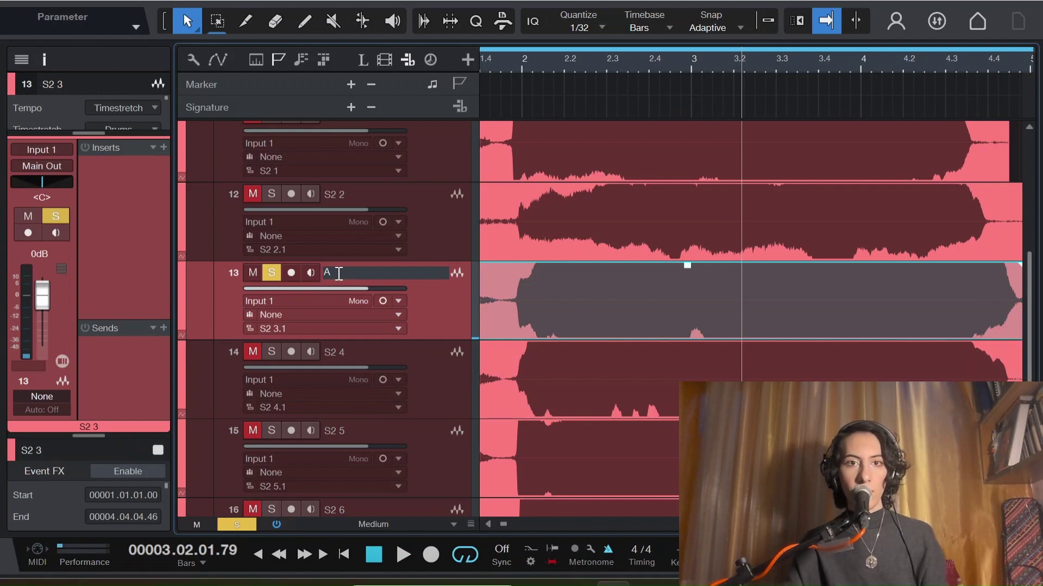
pyautogui.write('lto 1')
pyautogui.press('Tab')
pyautogui.write('Alto 1')
pyautogui.press('Tab')
pyautogui.write('Alto 2')
pyautogui.press('Tab')
pyautogui.write('Alto 2')
# - Rename the S2 7 and S2 8 tracks to 'Alto 3'
pyautogui.press('Tab')
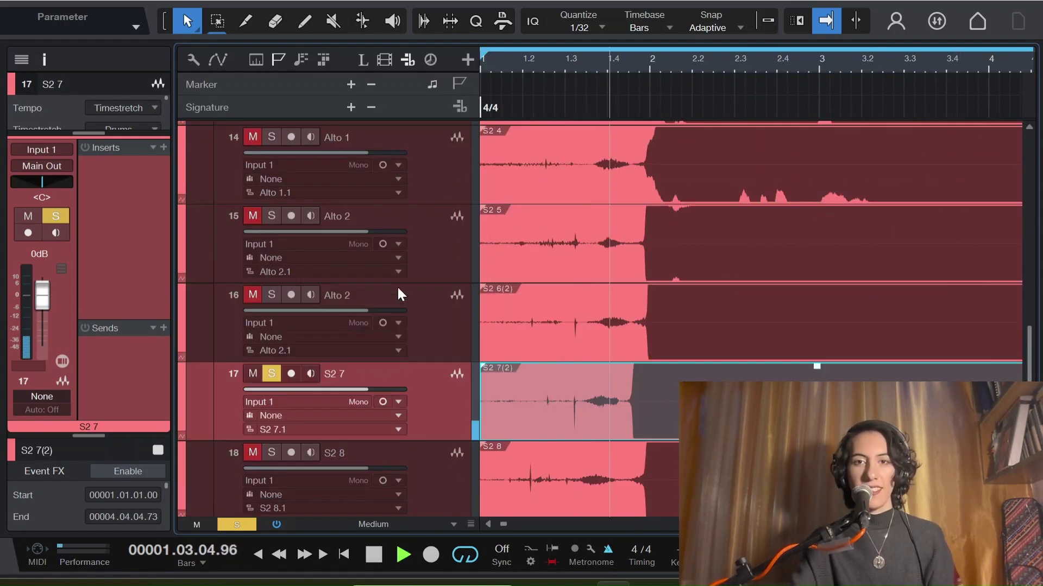
pyautogui.press('Escape')
pyautogui.doubleClick(338, 376)
pyautogui.write('Alto 3')
pyautogui.press('Tab')
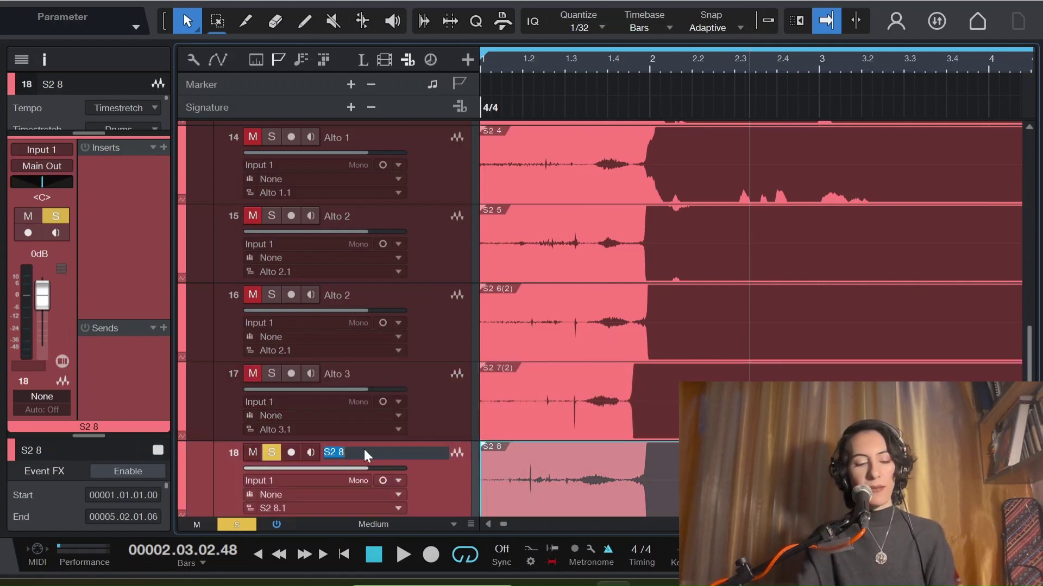
pyautogui.write('Alto')
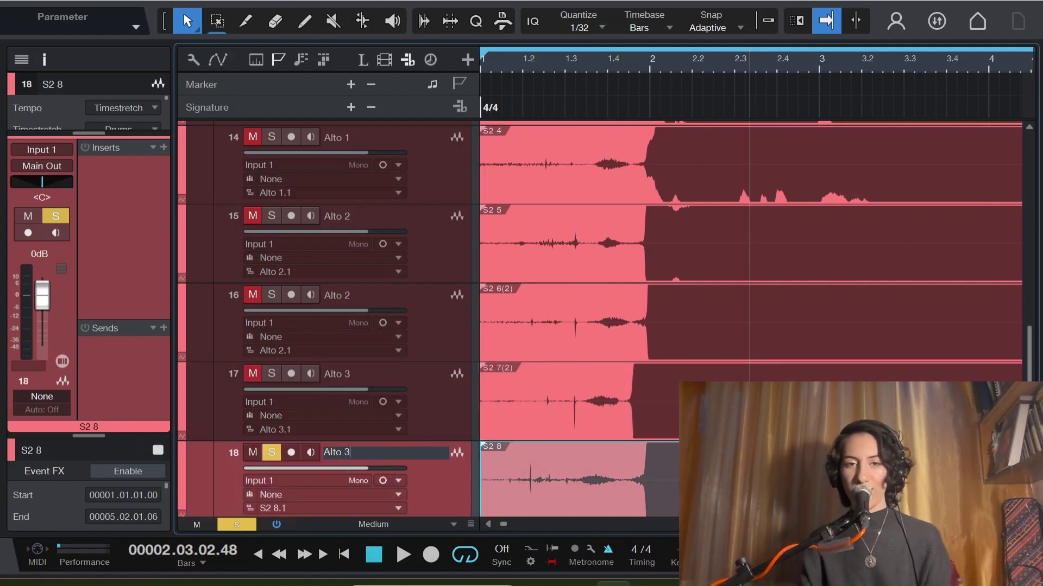
pyautogui.write(' 3')
pyautogui.press('Return')
# - Play back the soloed alto layer from just before bar 2, then stop
pyautogui.scroll(-2, 572, 413)
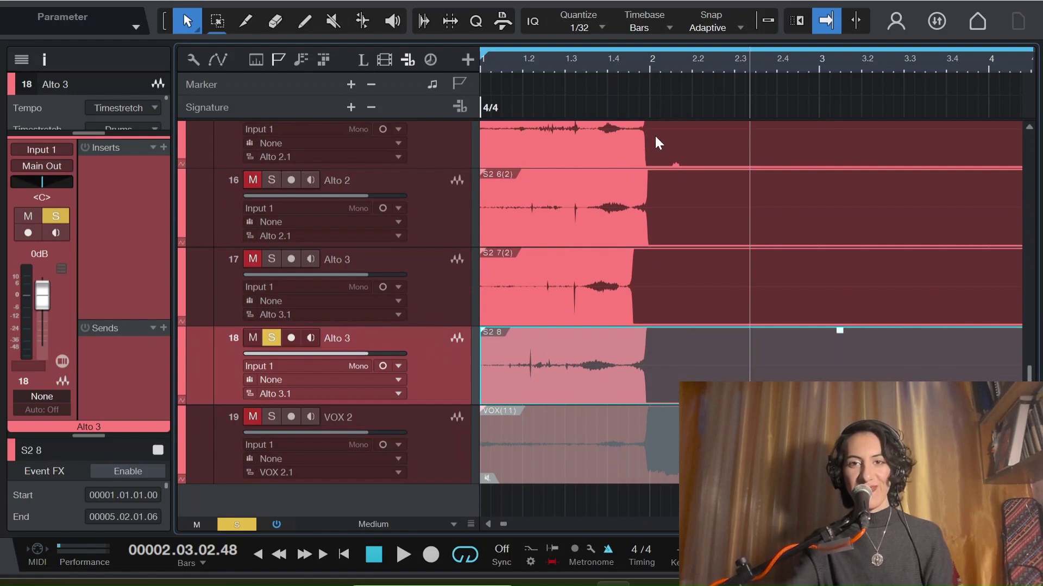
pyautogui.click(621, 59)
pyautogui.press('space')
pyautogui.scroll(3, 543, 342)
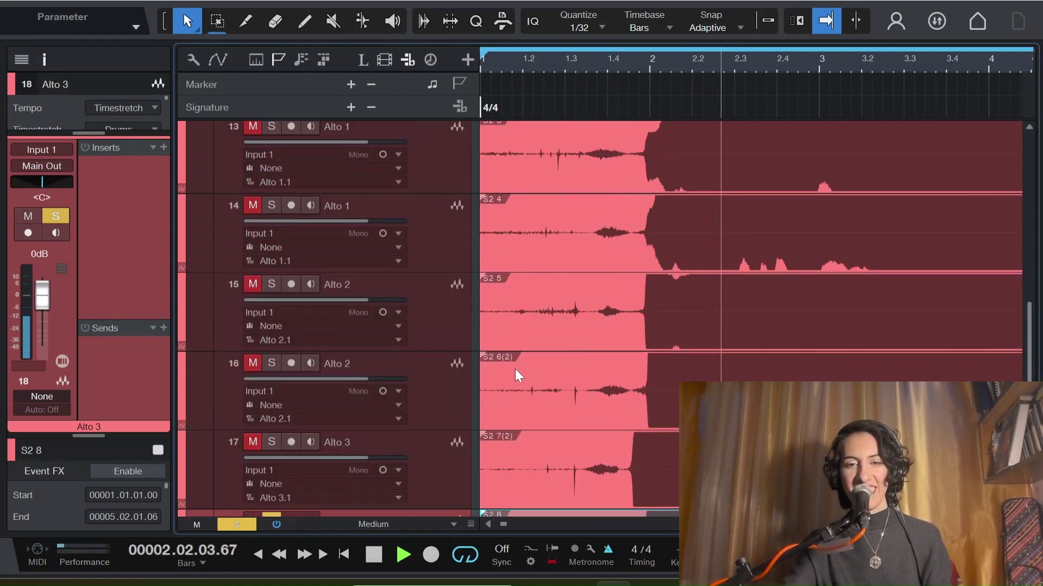
pyautogui.scroll(-3, 514, 402)
pyautogui.press('space')
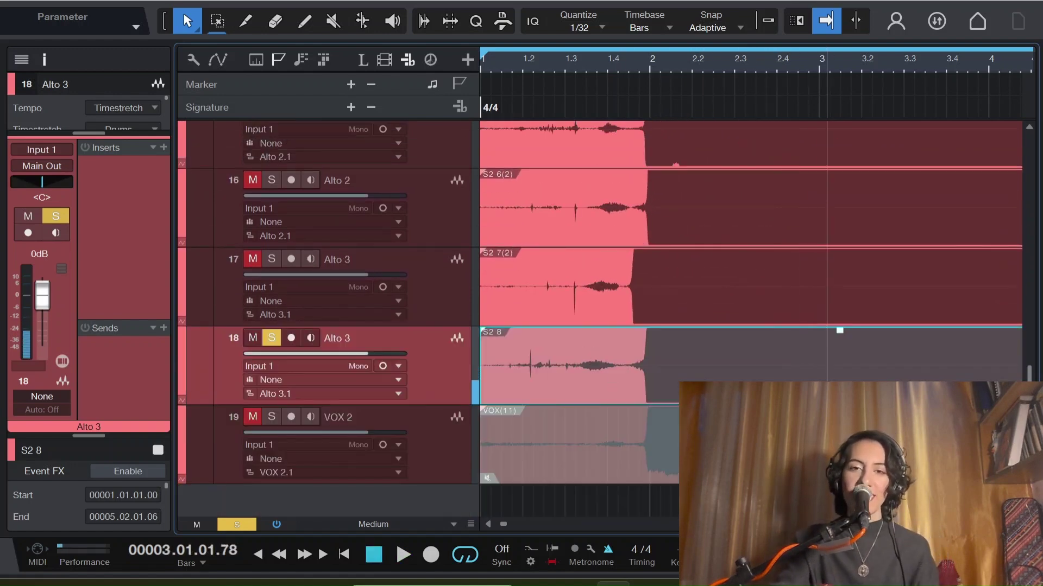
# - Enable Event FX on the S2 8 clip and search the insert plug-ins for 'melo'
pyautogui.click(633, 56)
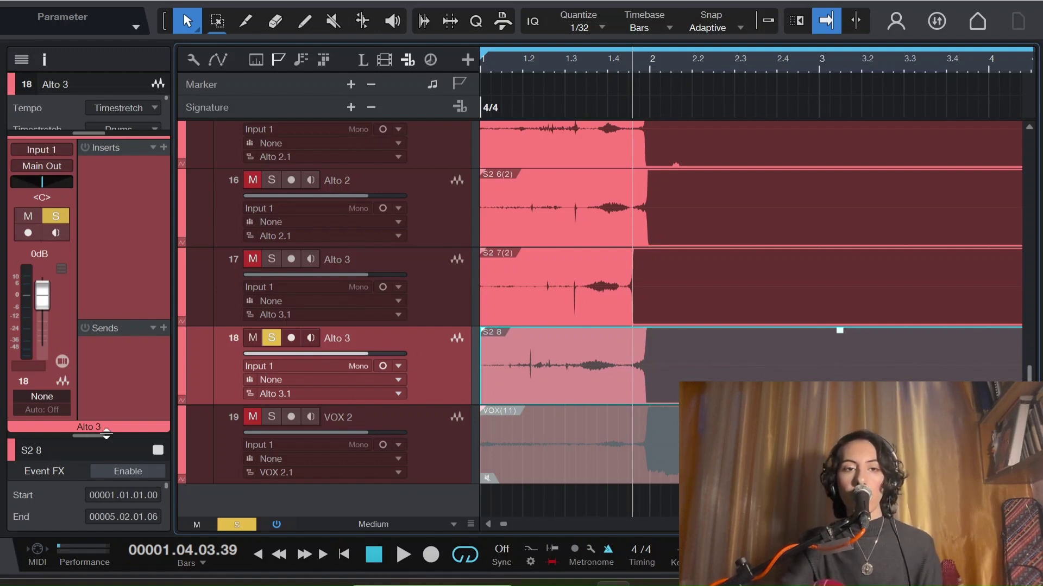
pyautogui.moveTo(109, 438); pyautogui.dragTo(109, 205)
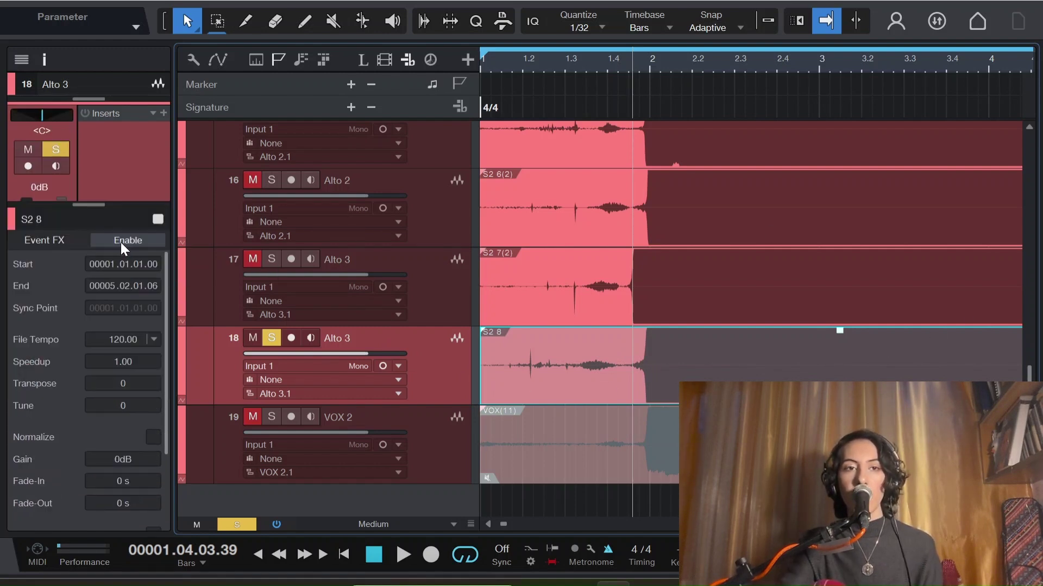
pyautogui.click(121, 242)
pyautogui.click(156, 289)
pyautogui.write('meloi')
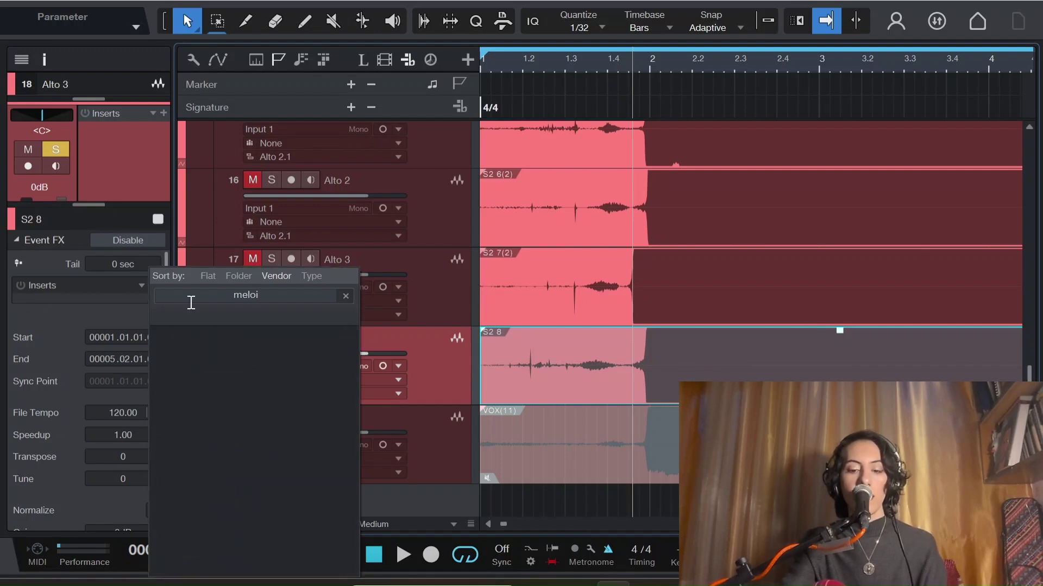
pyautogui.press('BackSpace')
# - Insert Melodyne on the clip and drag the flat A3 note up to Bb3
pyautogui.write('d')
pyautogui.doubleClick(232, 354)
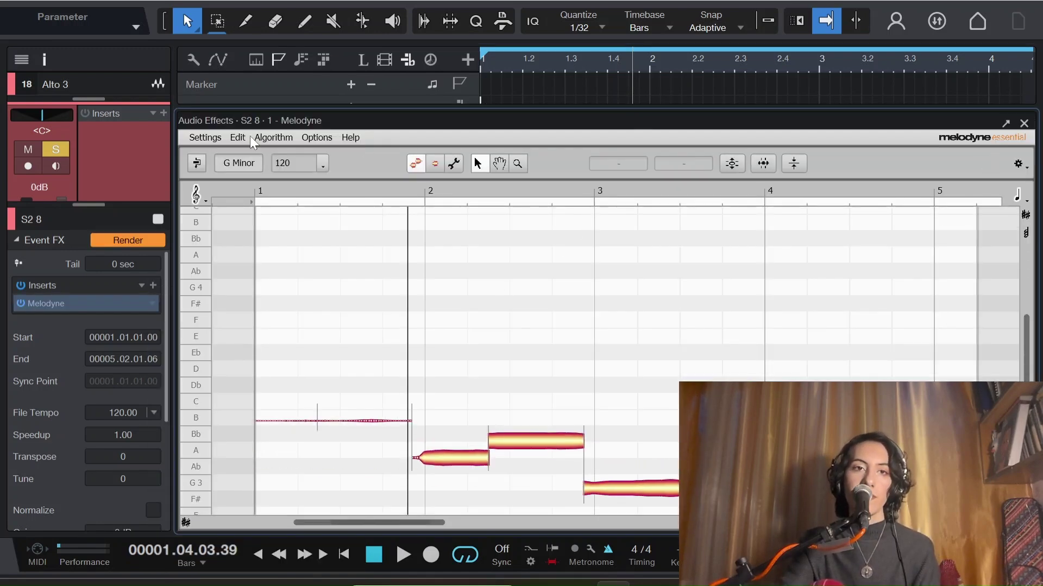
pyautogui.scroll(-1, 485, 411)
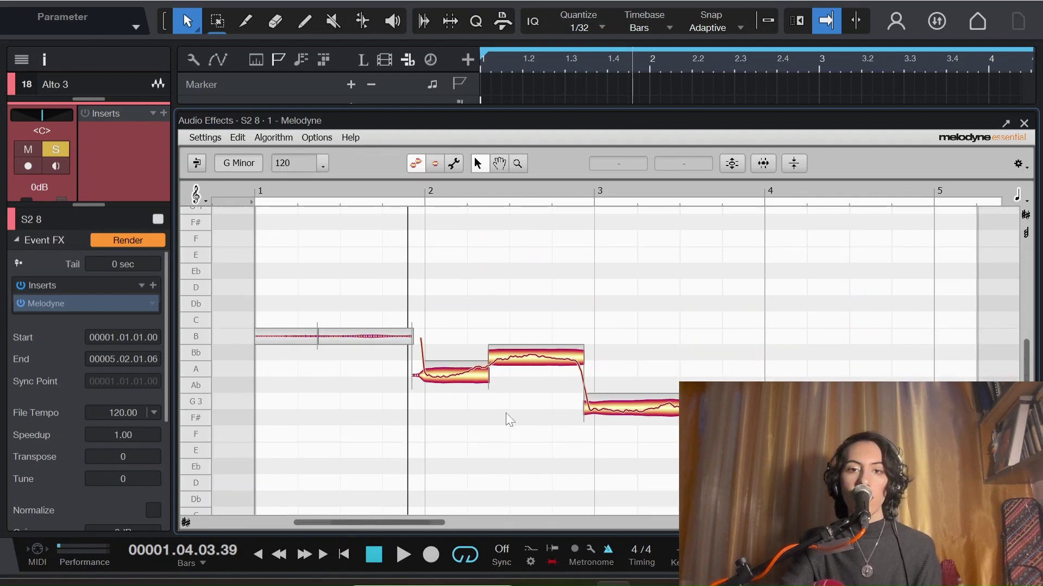
pyautogui.click(451, 383)
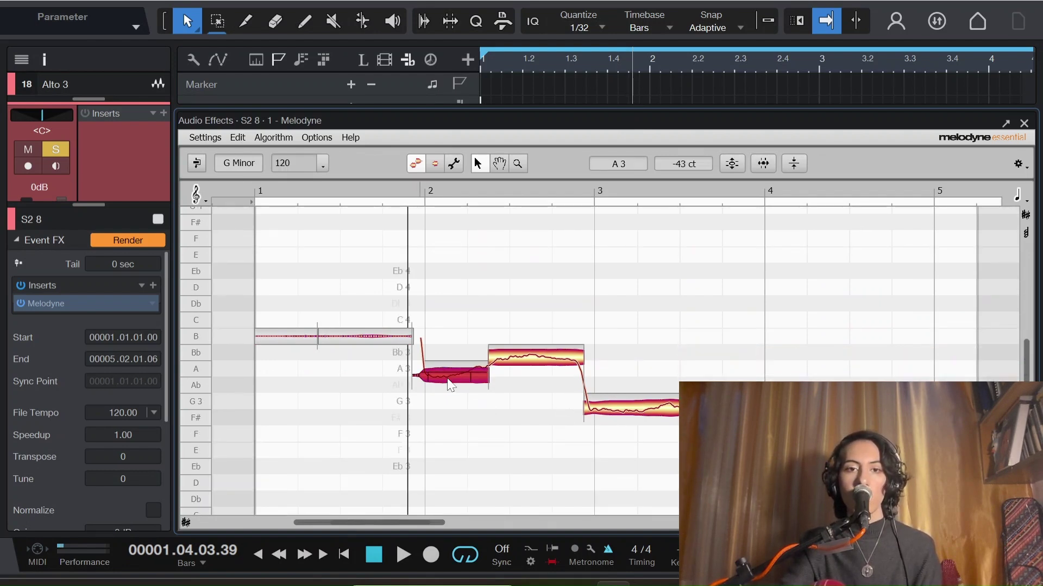
pyautogui.moveTo(462, 383); pyautogui.dragTo(462, 359)
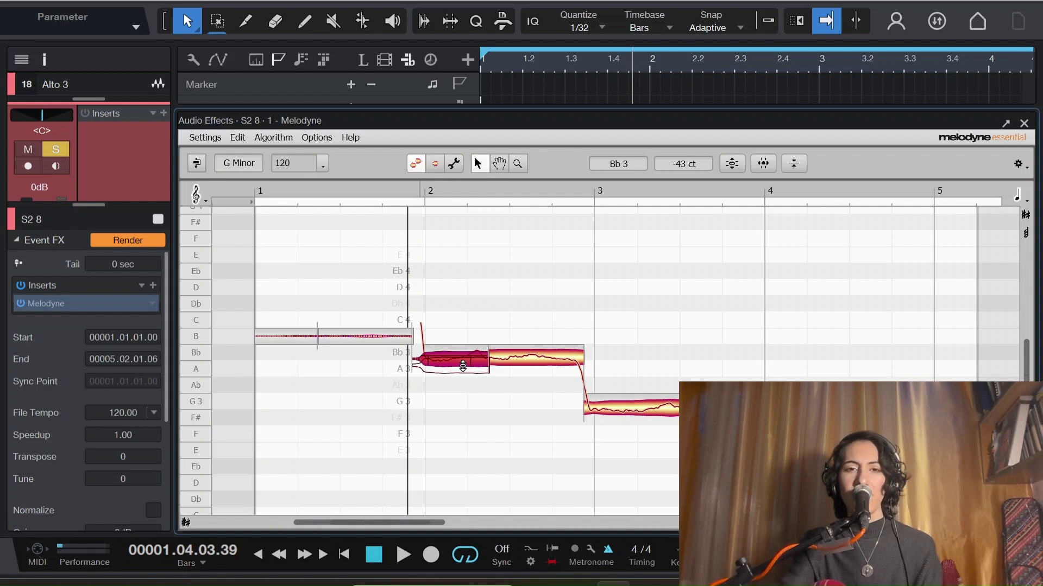
pyautogui.click(625, 415)
pyautogui.press('Escape')
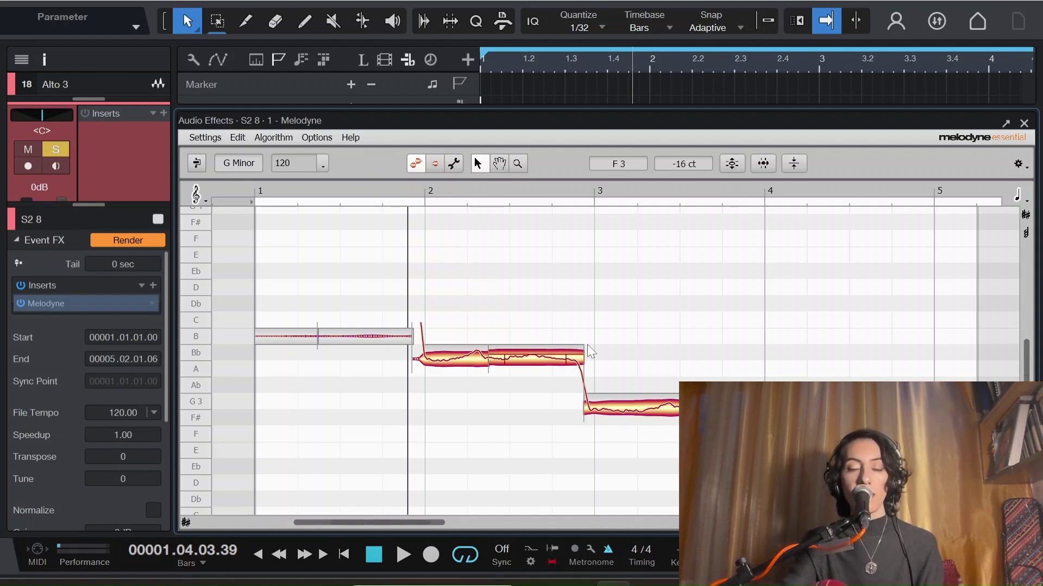
# - Audition the Bb3 and closing G3 notes around bar 3
pyautogui.click(459, 357)
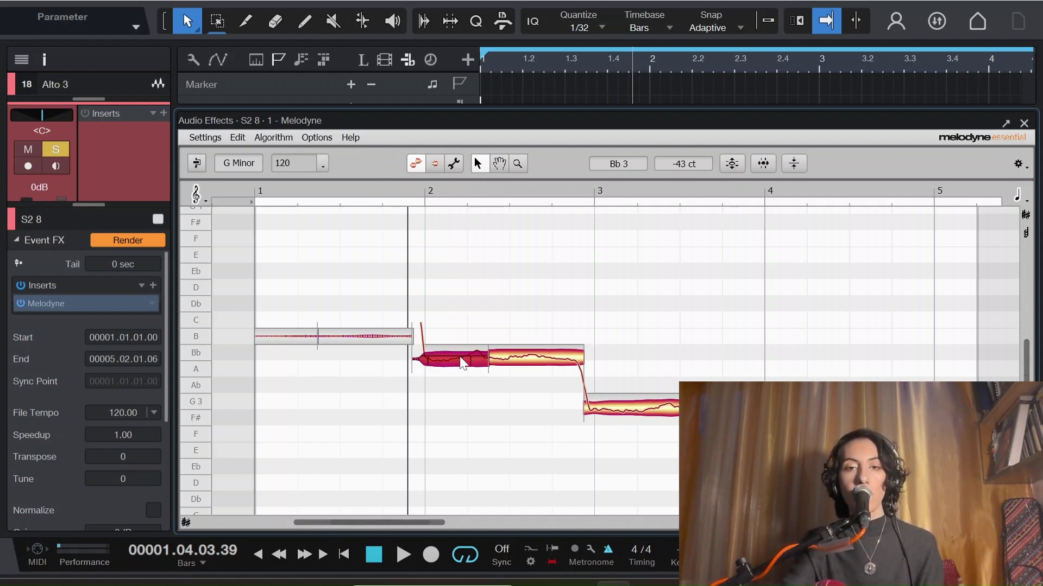
pyautogui.click(826, 353)
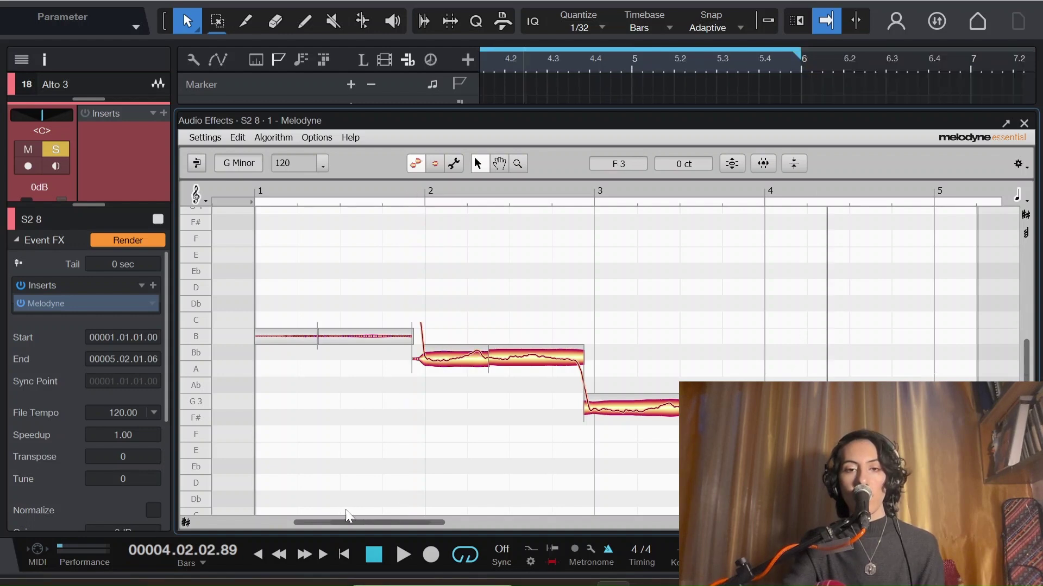
pyautogui.click(629, 405)
pyautogui.press('space')
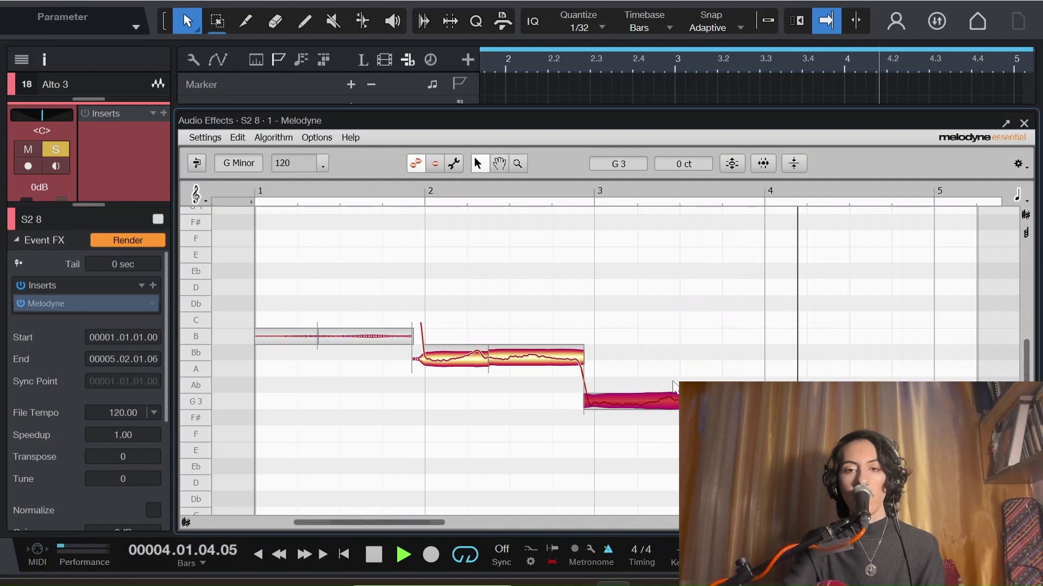
pyautogui.press('space')
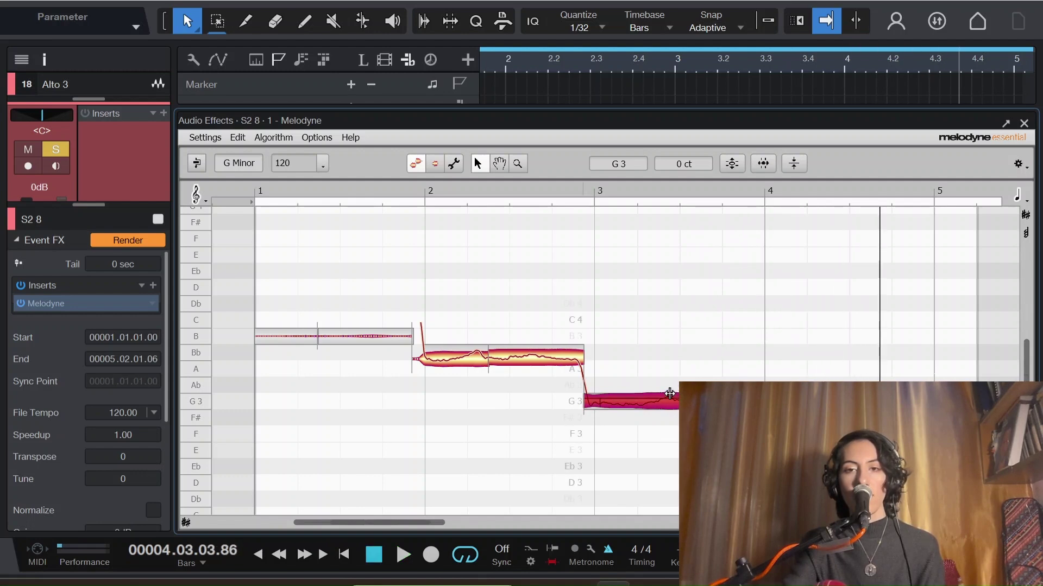
pyautogui.click(575, 187)
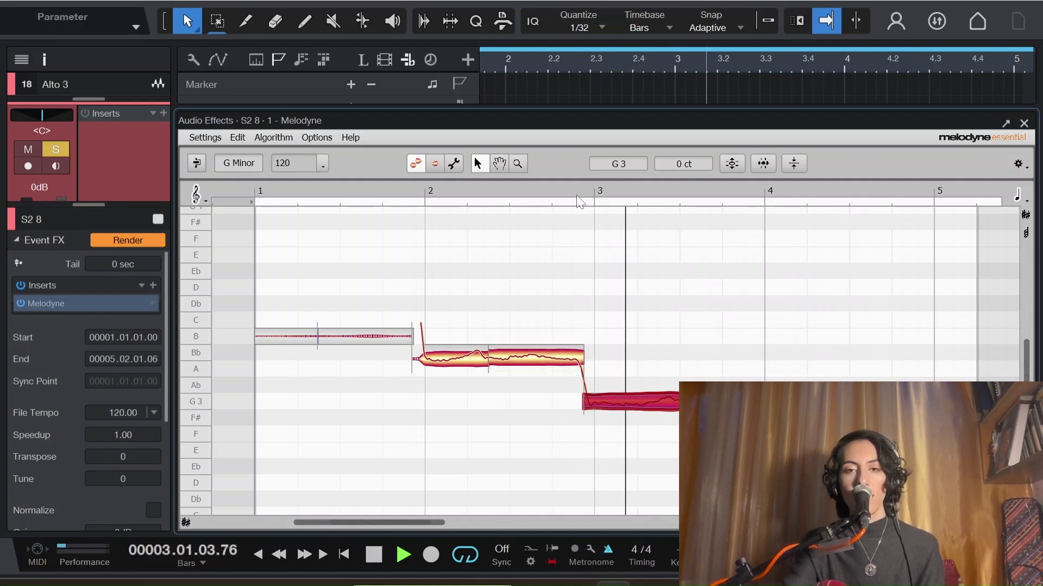
pyautogui.press('space')
# - Split the closing G3 note in two and play back the corrected notes
pyautogui.click(670, 405)
pyautogui.doubleClick(666, 393)
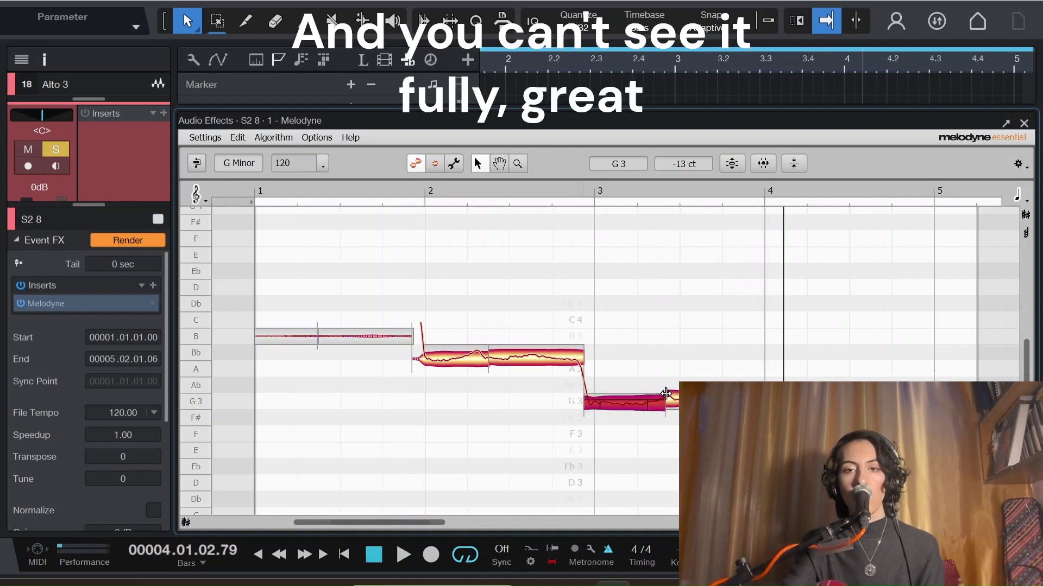
pyautogui.press('space')
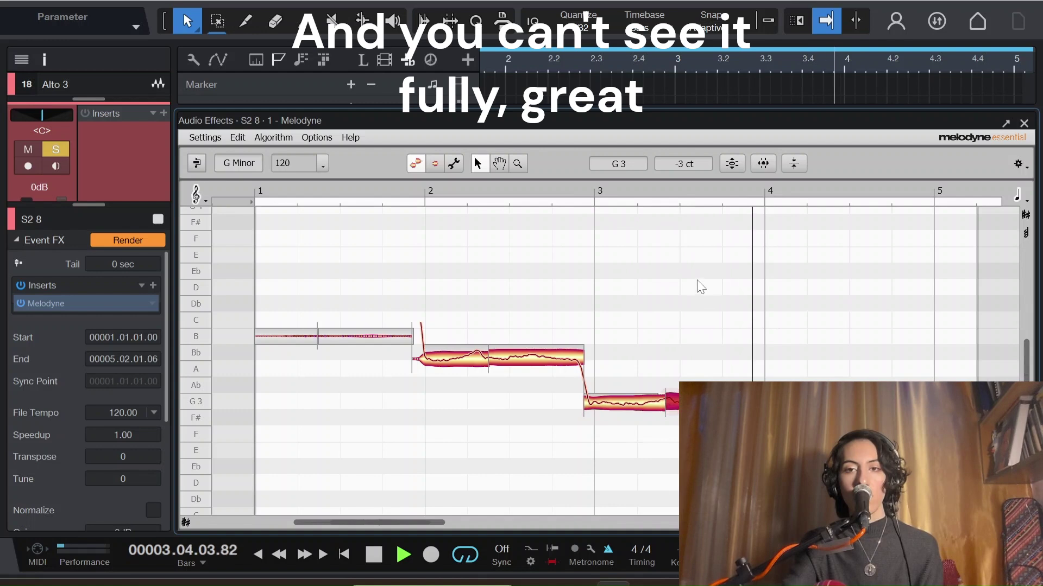
pyautogui.press('space')
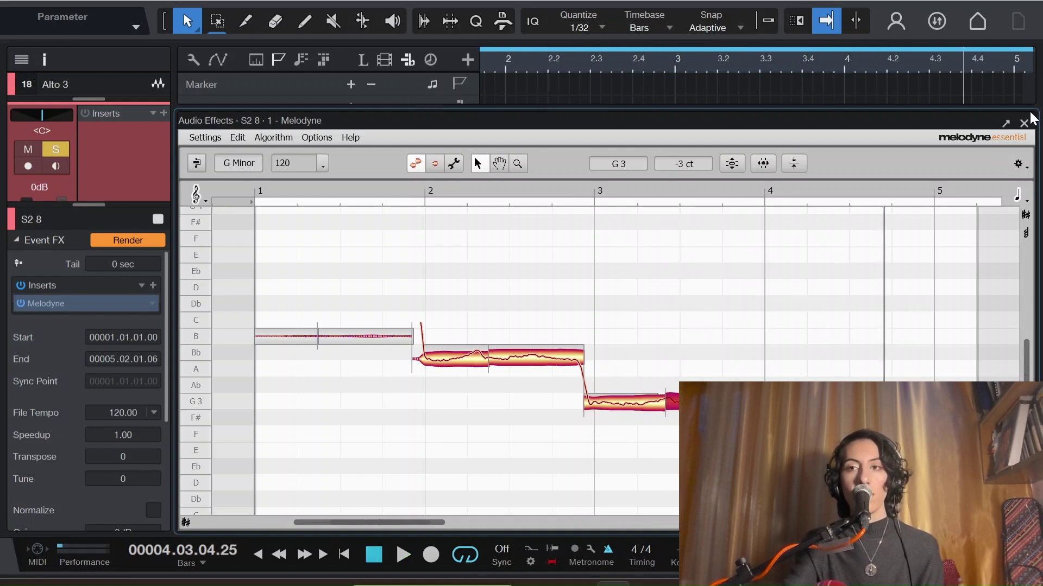
# - Close the Melodyne editor and take the Alto 3 track out of solo
pyautogui.click(1023, 123)
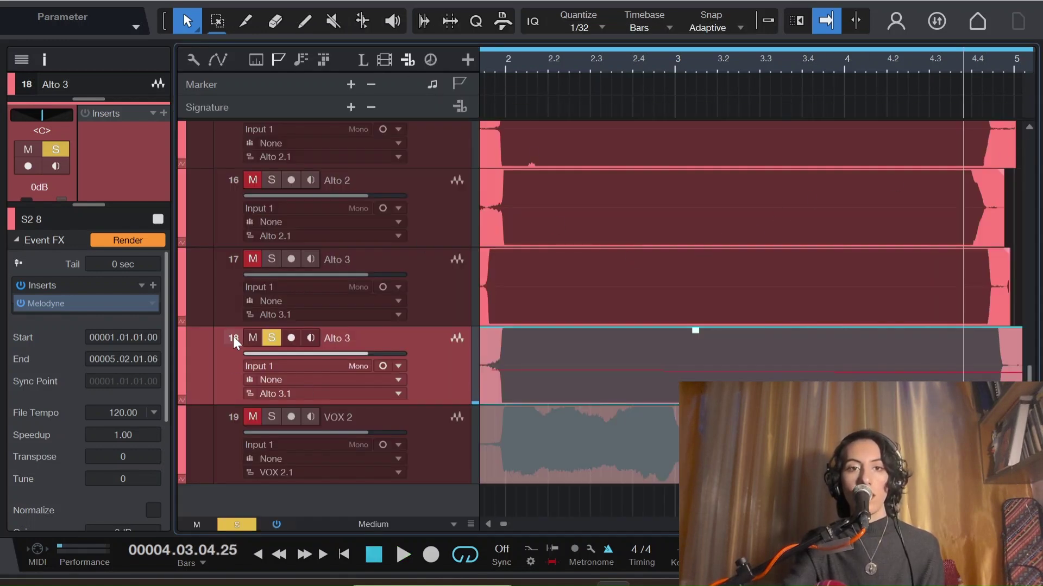
pyautogui.scroll(3, 736, 368)
pyautogui.scroll(-3, 667, 263)
pyautogui.scroll(4, 671, 381)
pyautogui.scroll(-4, 647, 348)
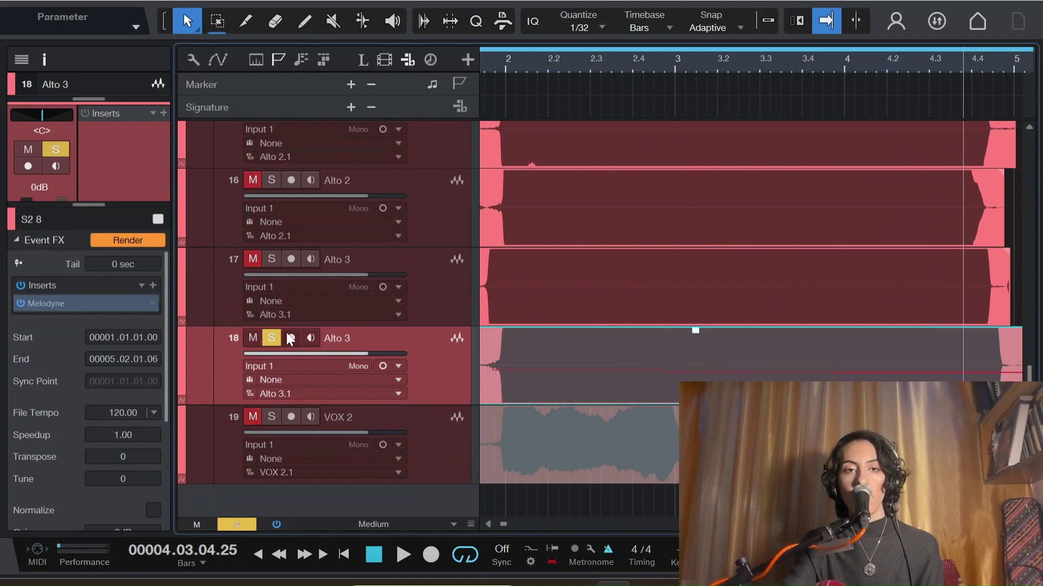
pyautogui.click(271, 337)
# - Move the playhead to bar 3 and zoom the timeline in around it
pyautogui.scroll(3, 282, 337)
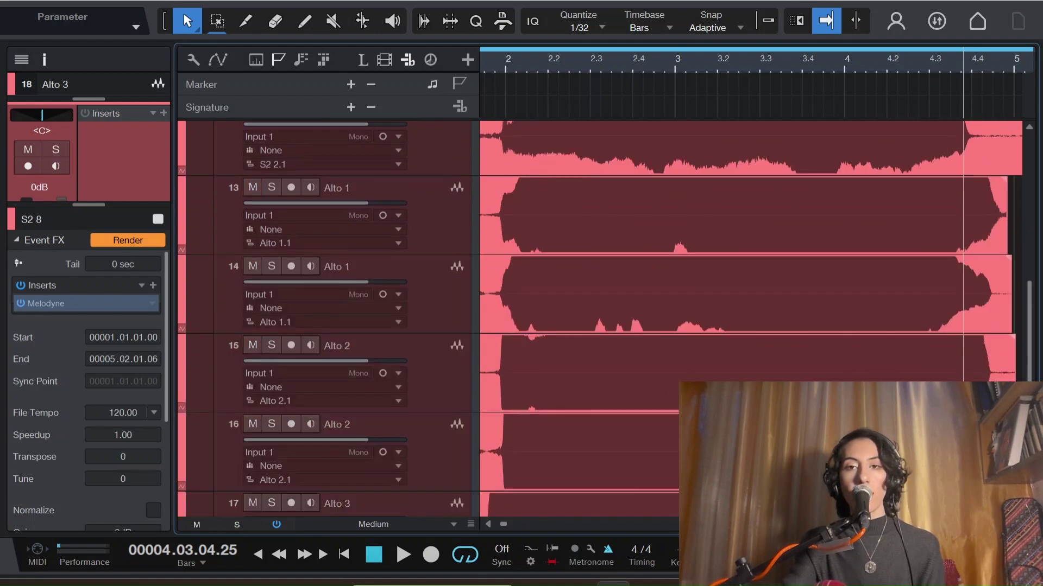
pyautogui.click(663, 58)
pyautogui.click(676, 55)
pyautogui.press('e')
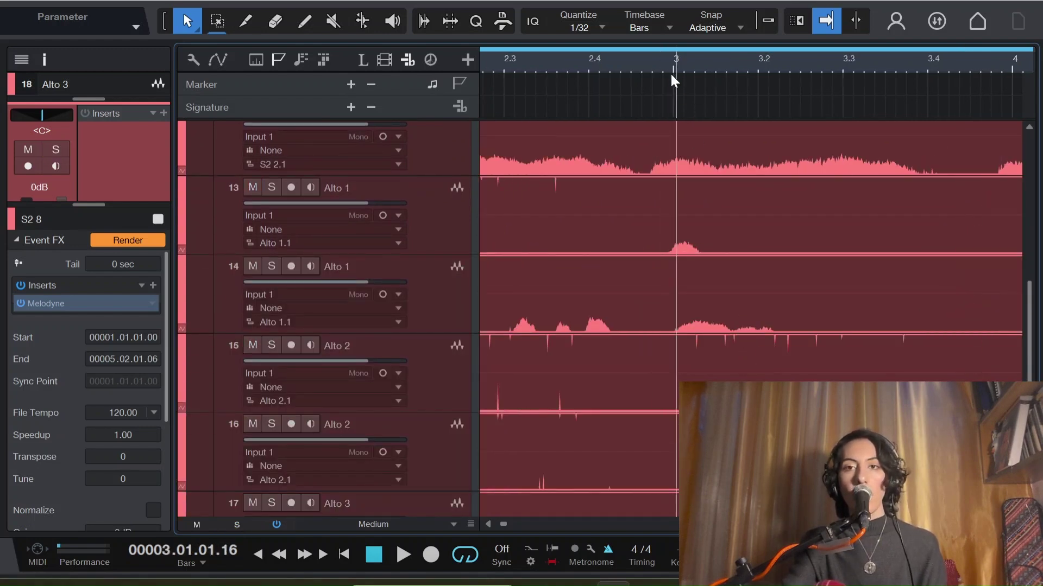
pyautogui.scroll(5, 706, 278)
pyautogui.scroll(-2, 710, 295)
pyautogui.scroll(1, 709, 305)
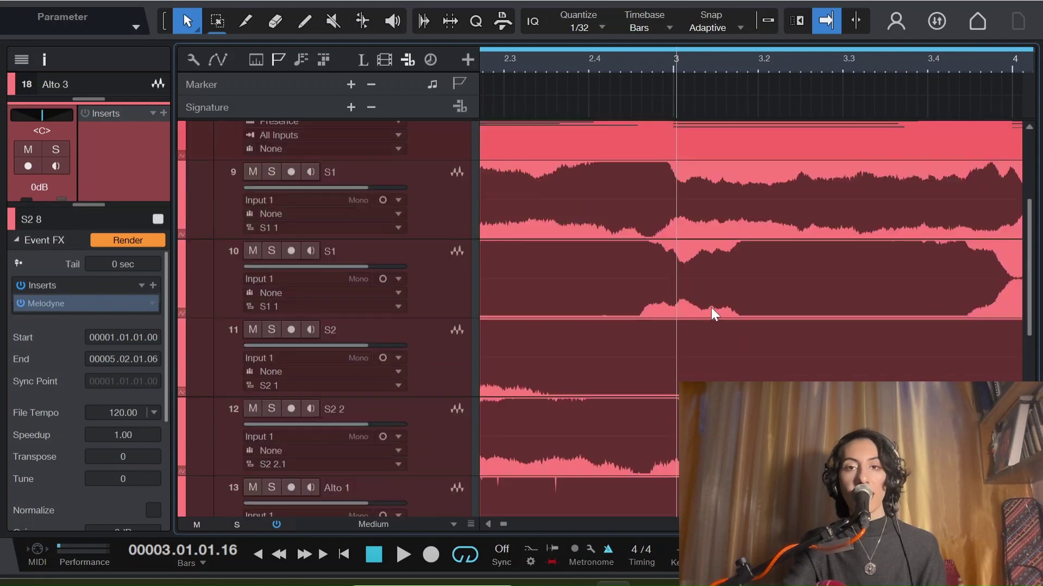
pyautogui.scroll(1, 713, 316)
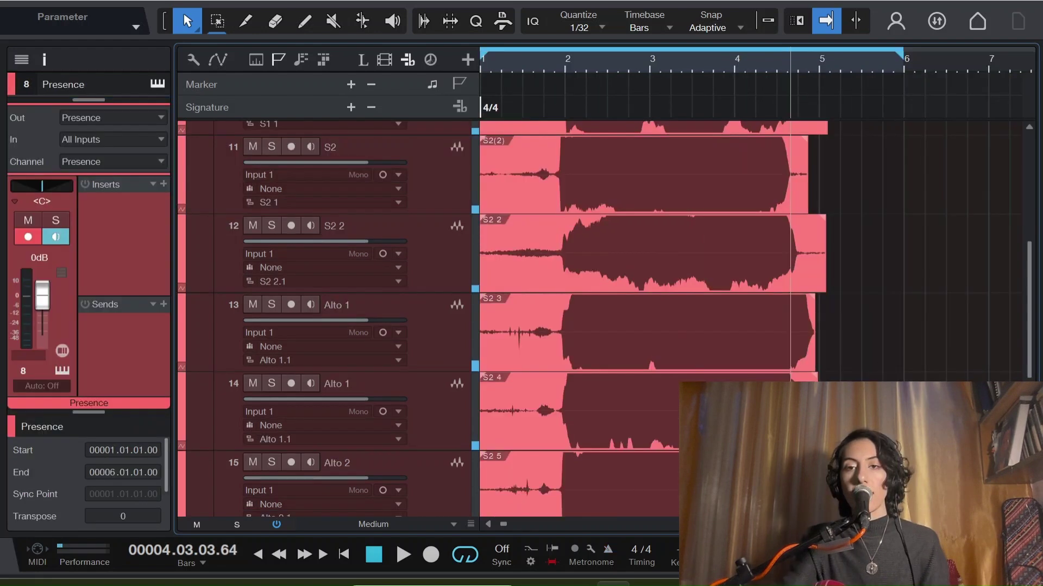
pyautogui.scroll(-5, 598, 315)
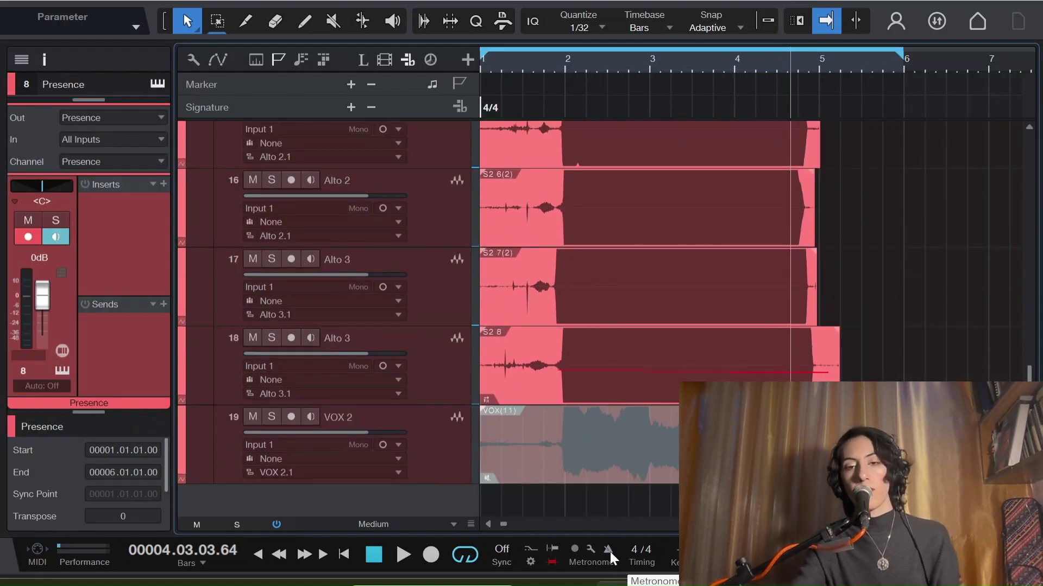
pyautogui.click(556, 62)
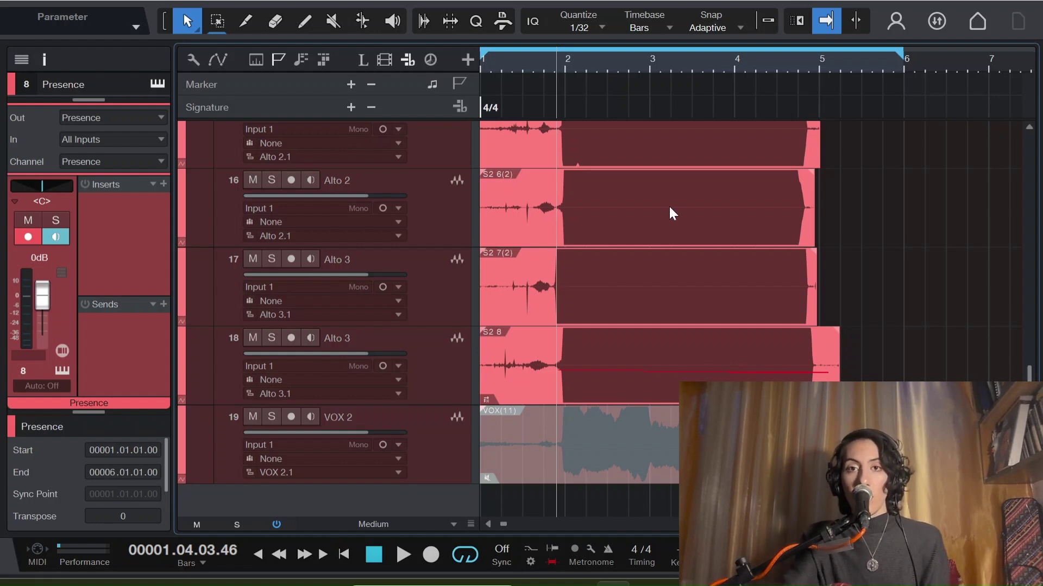
pyautogui.press('space')
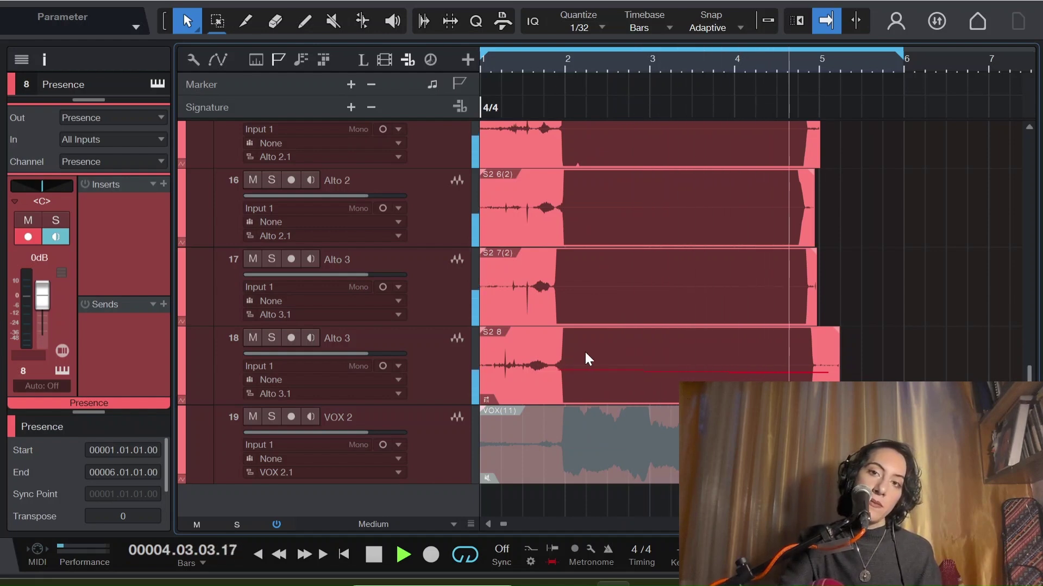
pyautogui.press('space')
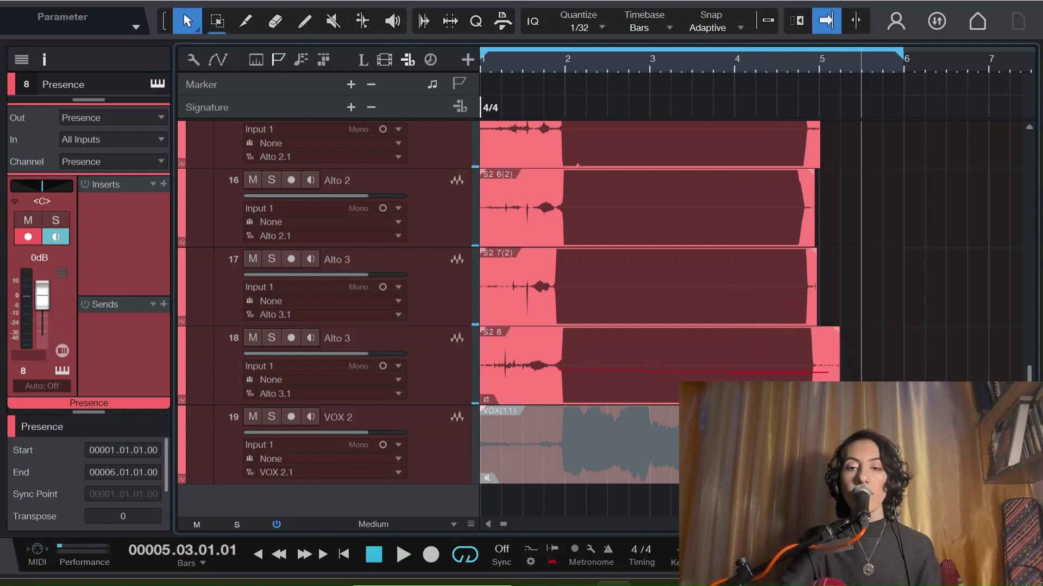